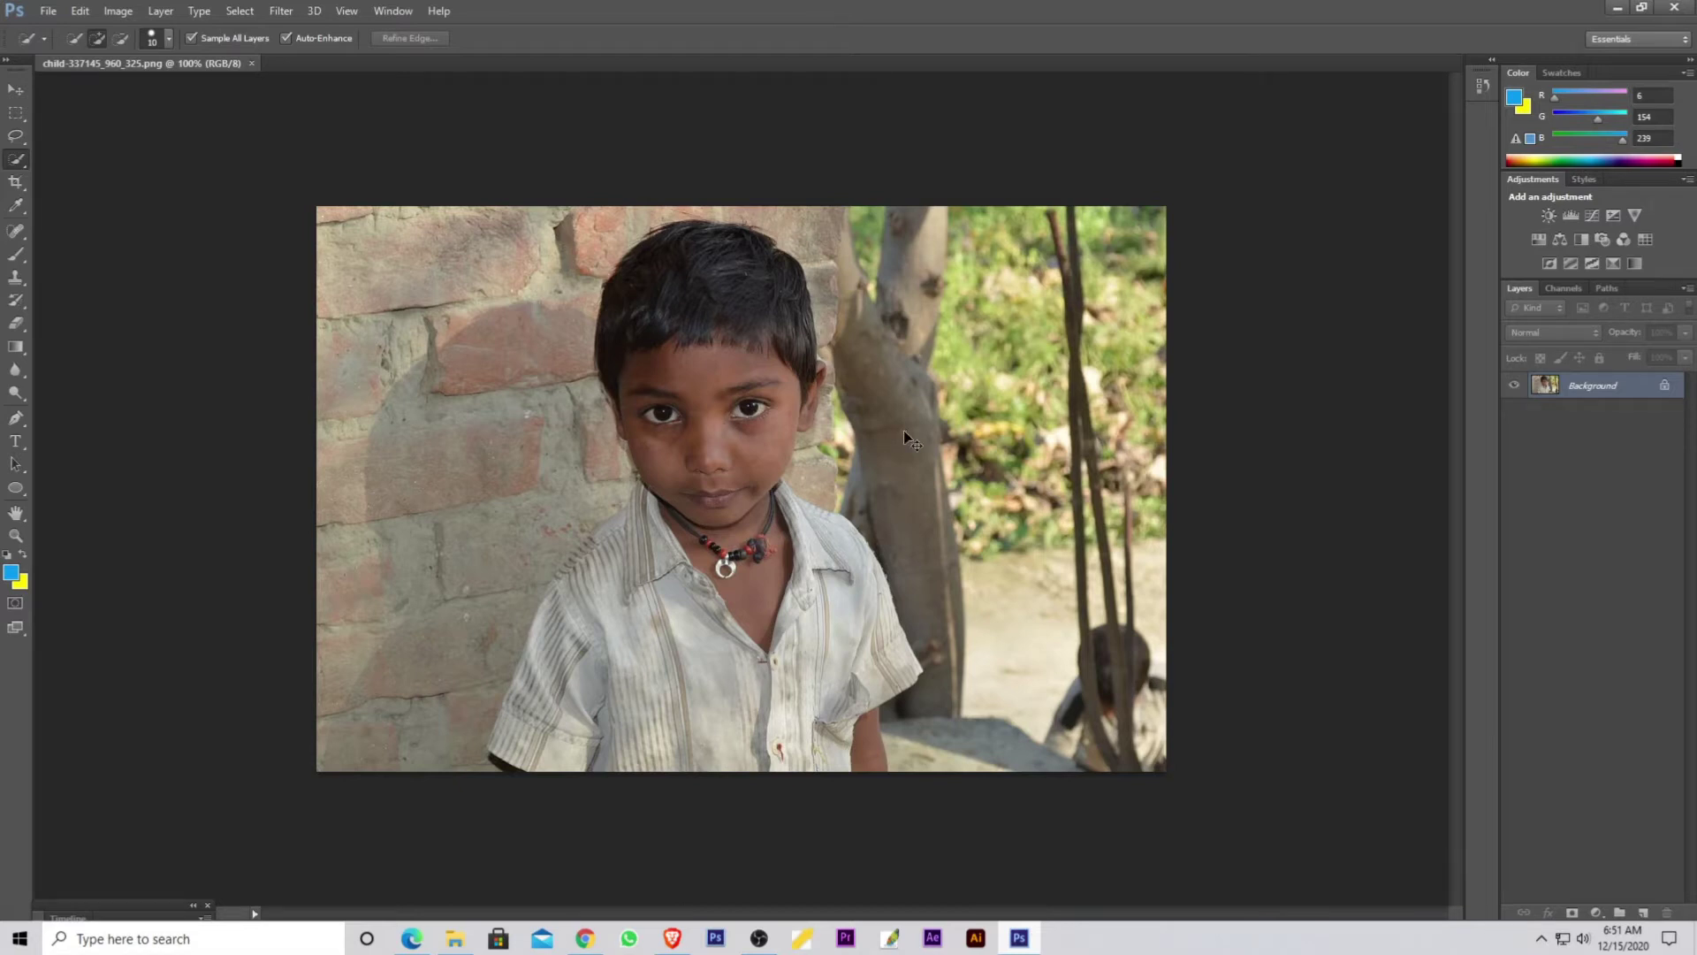
Step: Duplicate the background layer and roughly select the boy's head, torso and shirt sleeves with the Quick Selection tool
key(ctrl+j)
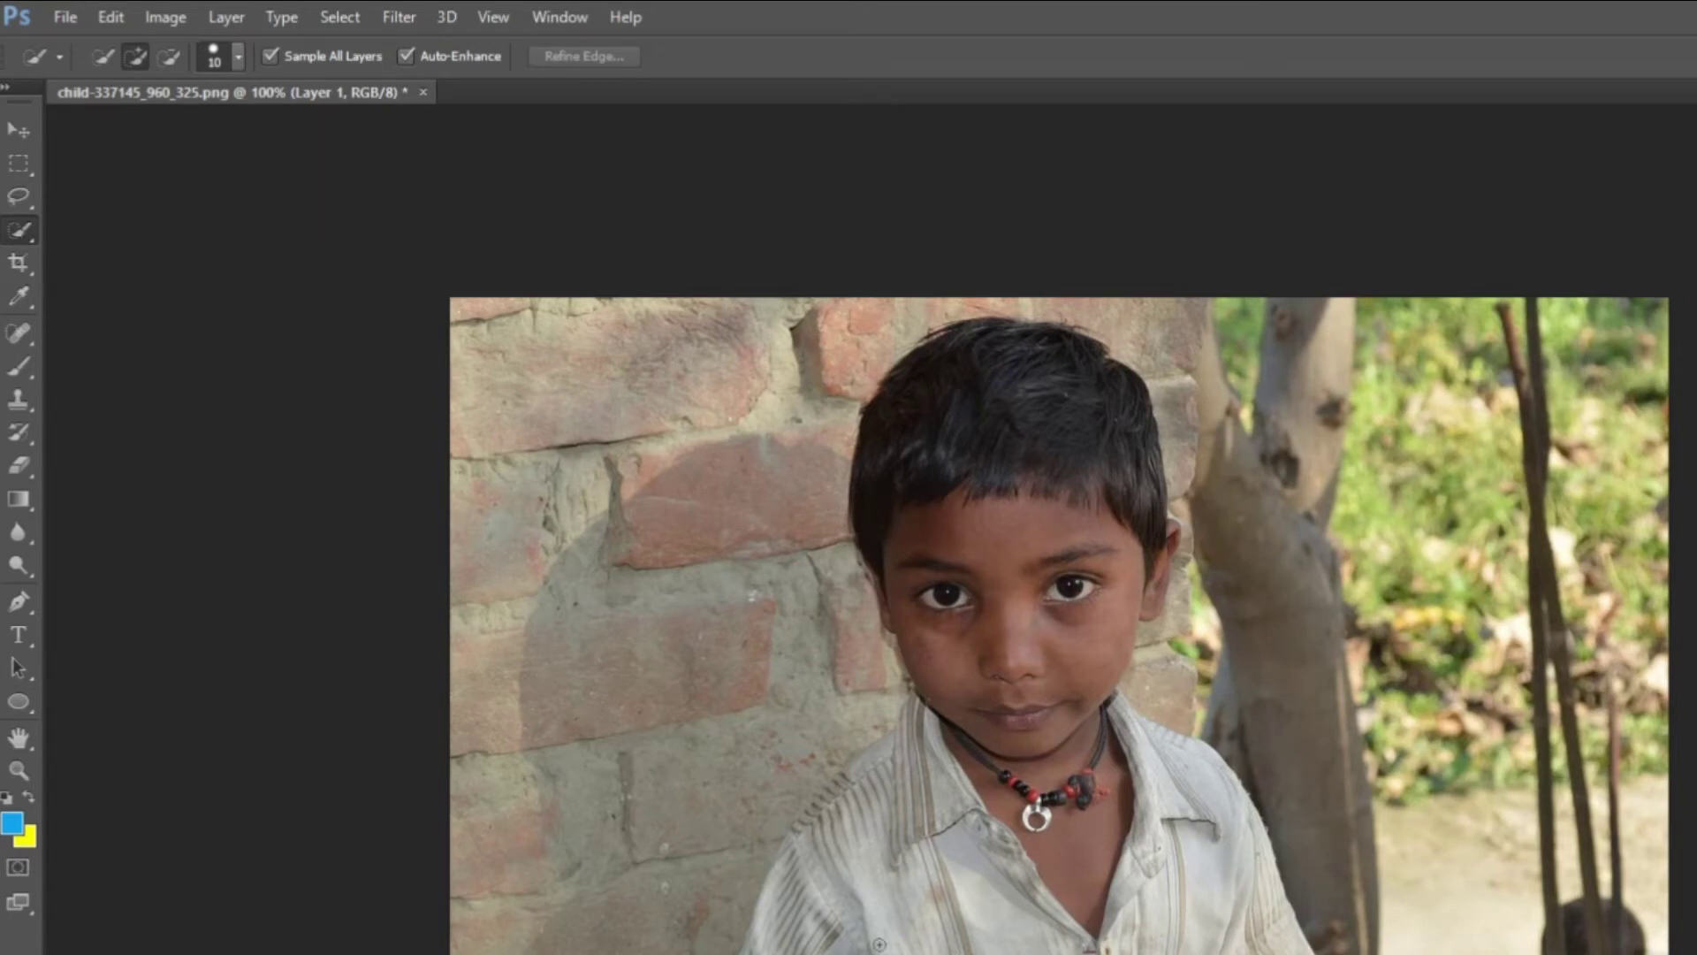
right_click(30, 218)
click(85, 227)
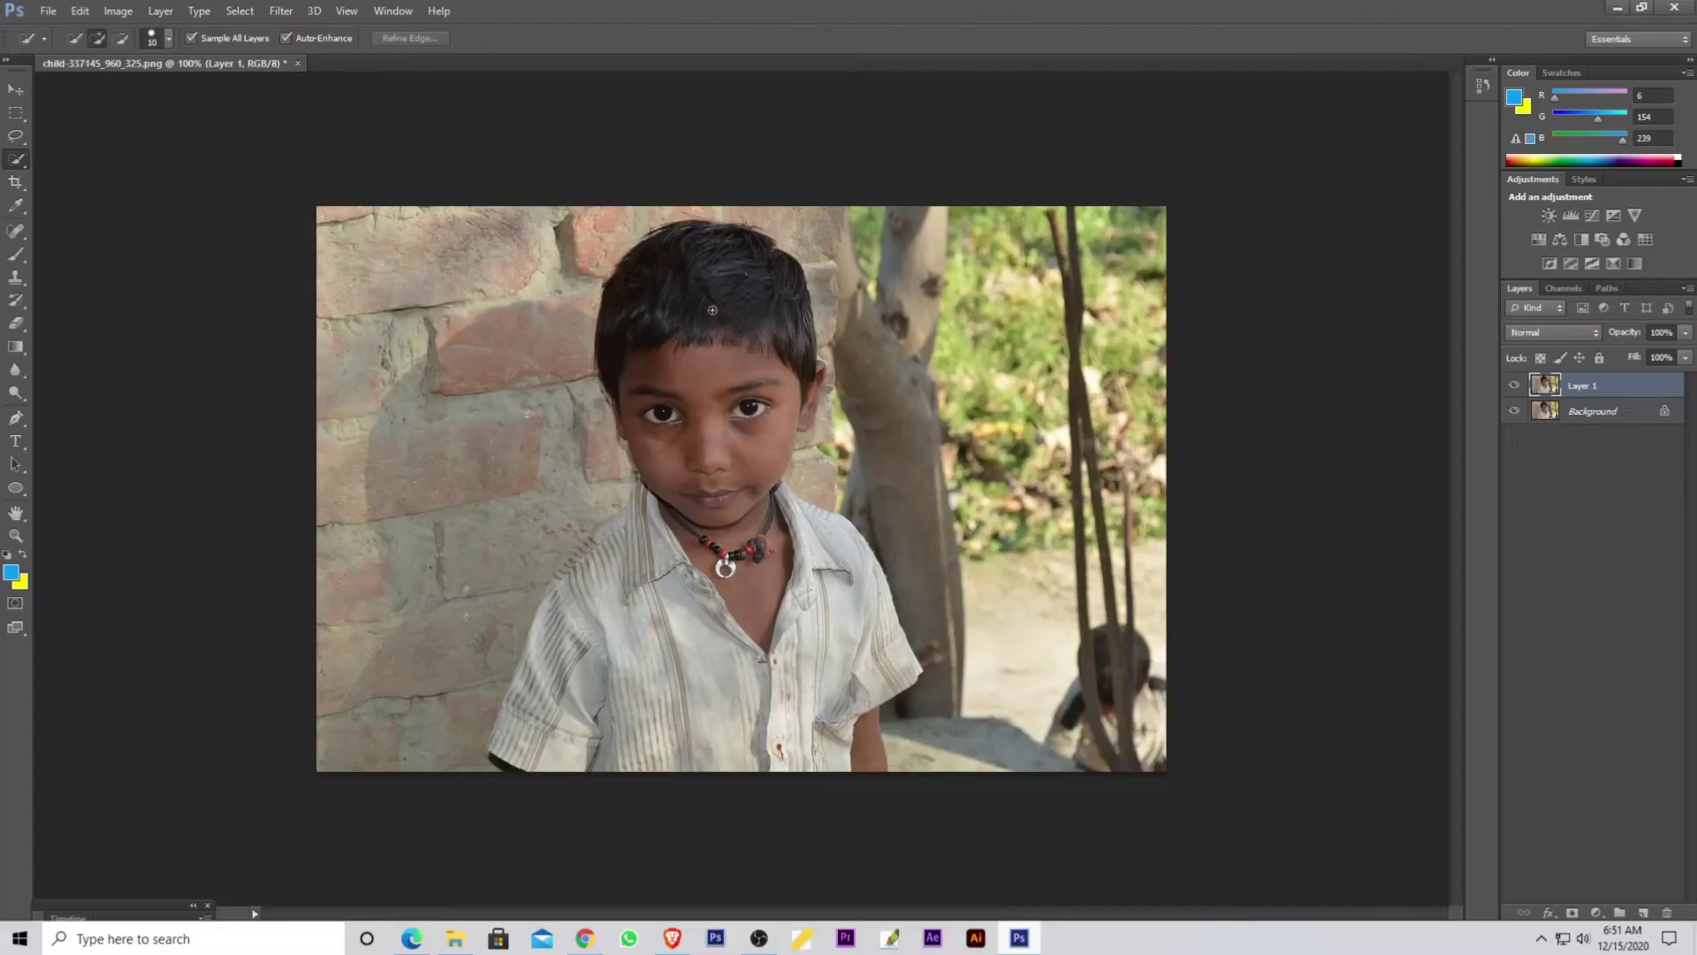
drag(1016, 371, 992, 882)
drag(677, 695, 634, 656)
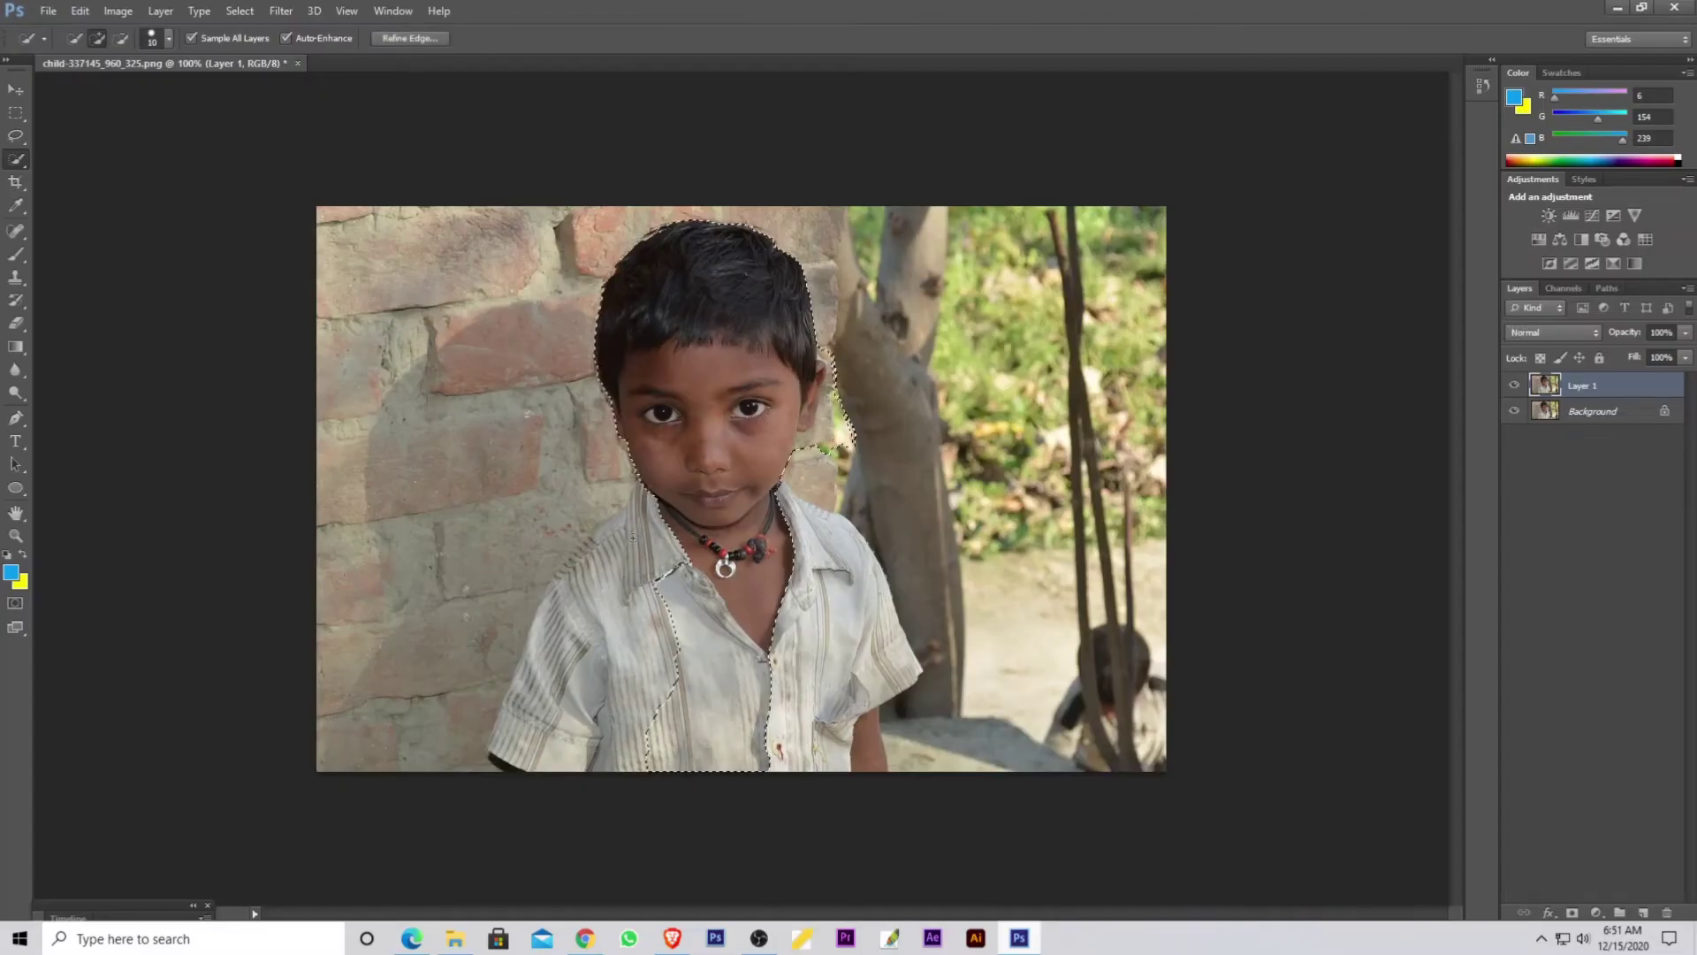
mouse_move(549, 704)
mouse_down()
mouse_move(677, 578)
mouse_move(804, 584)
mouse_move(817, 542)
mouse_move(892, 611)
mouse_up()
Step: Enlarge the Quick Selection brush to 45 and shrink it back to 10
key(ctrl+plus)
scroll(871, 362, up, 1)
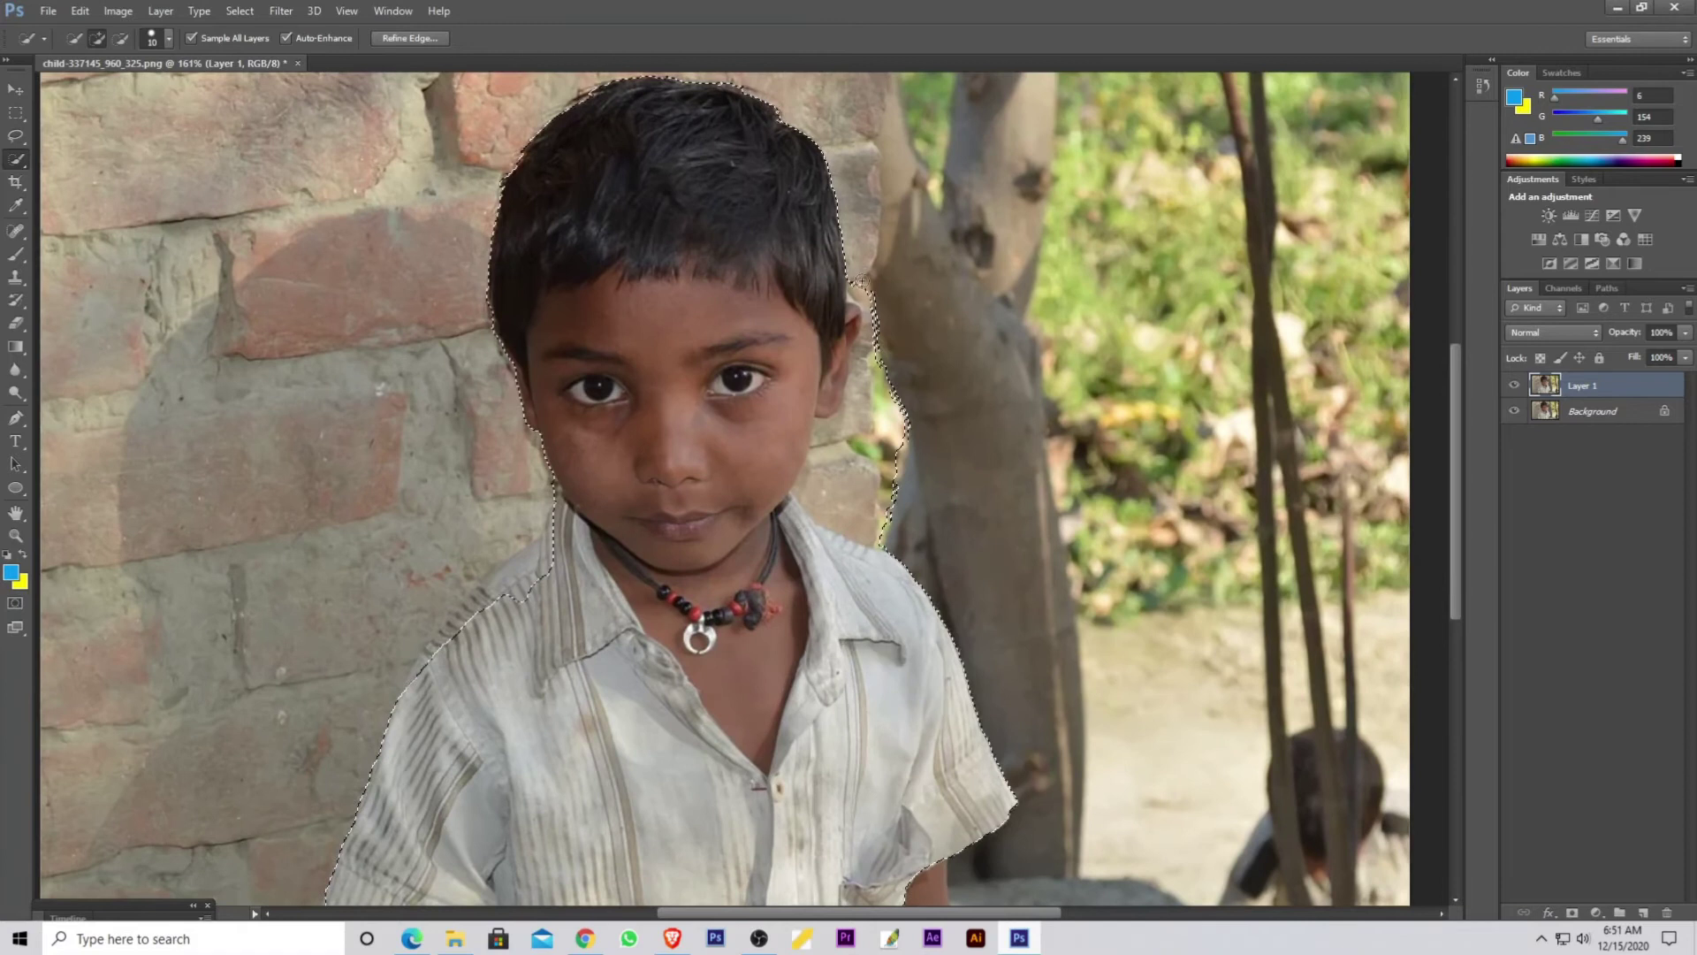
scroll(887, 358, up, 2)
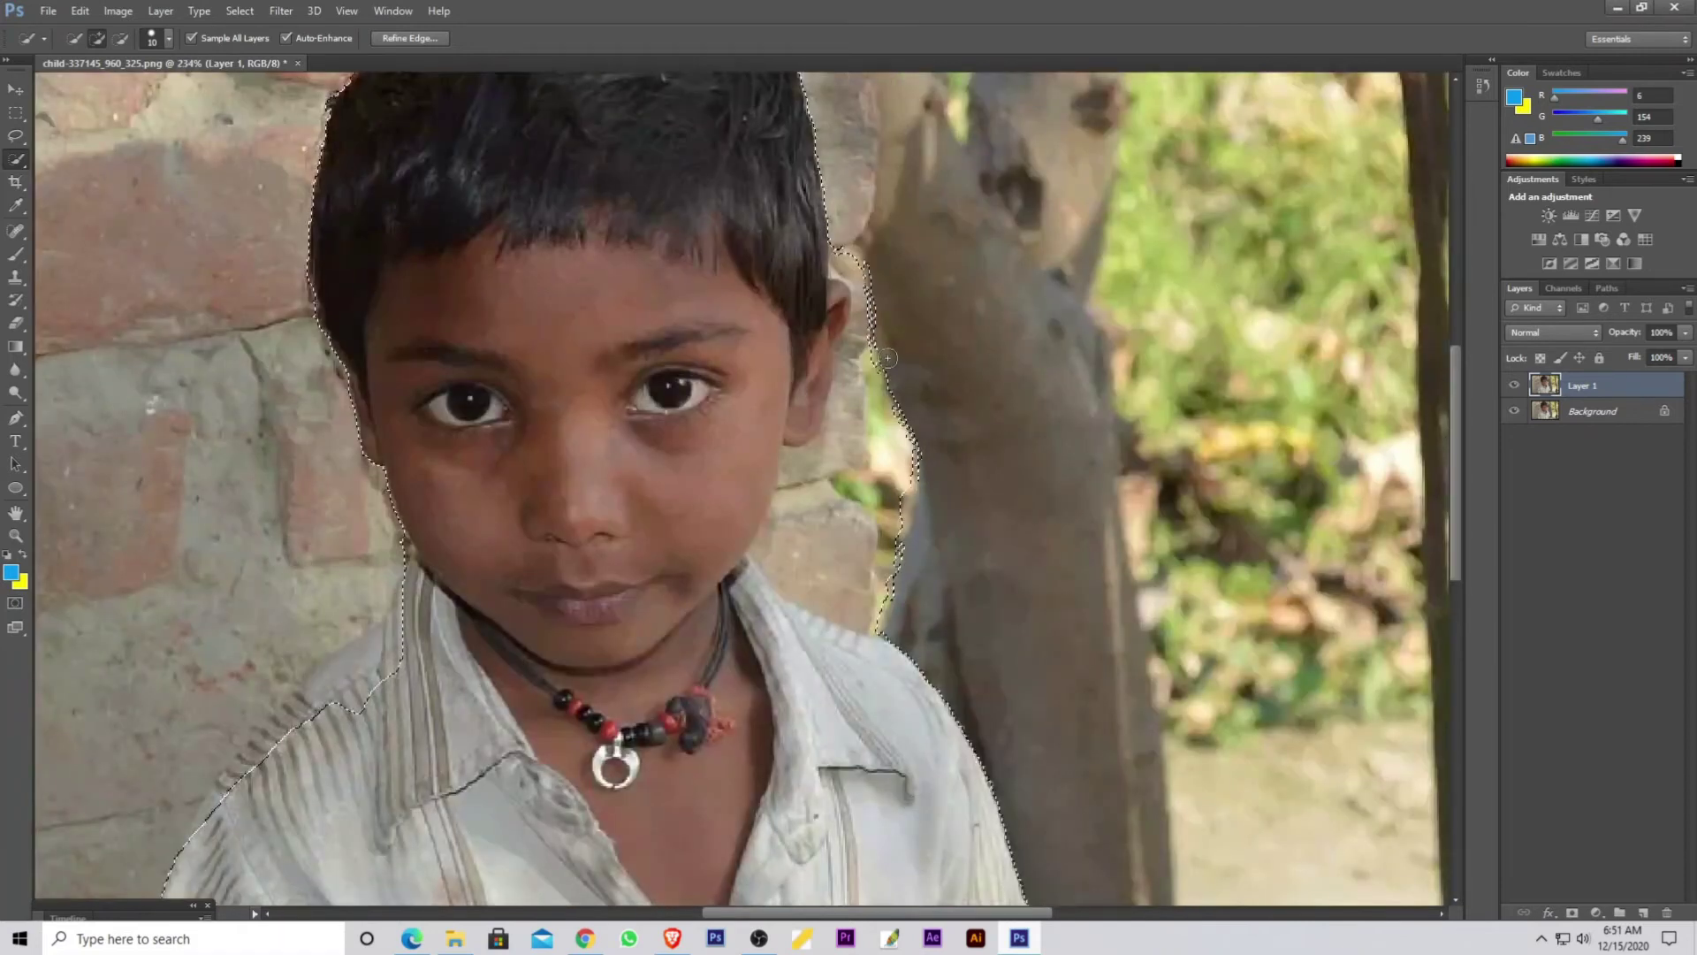
key(bracketright)
key(bracketright)
key(bracketright)
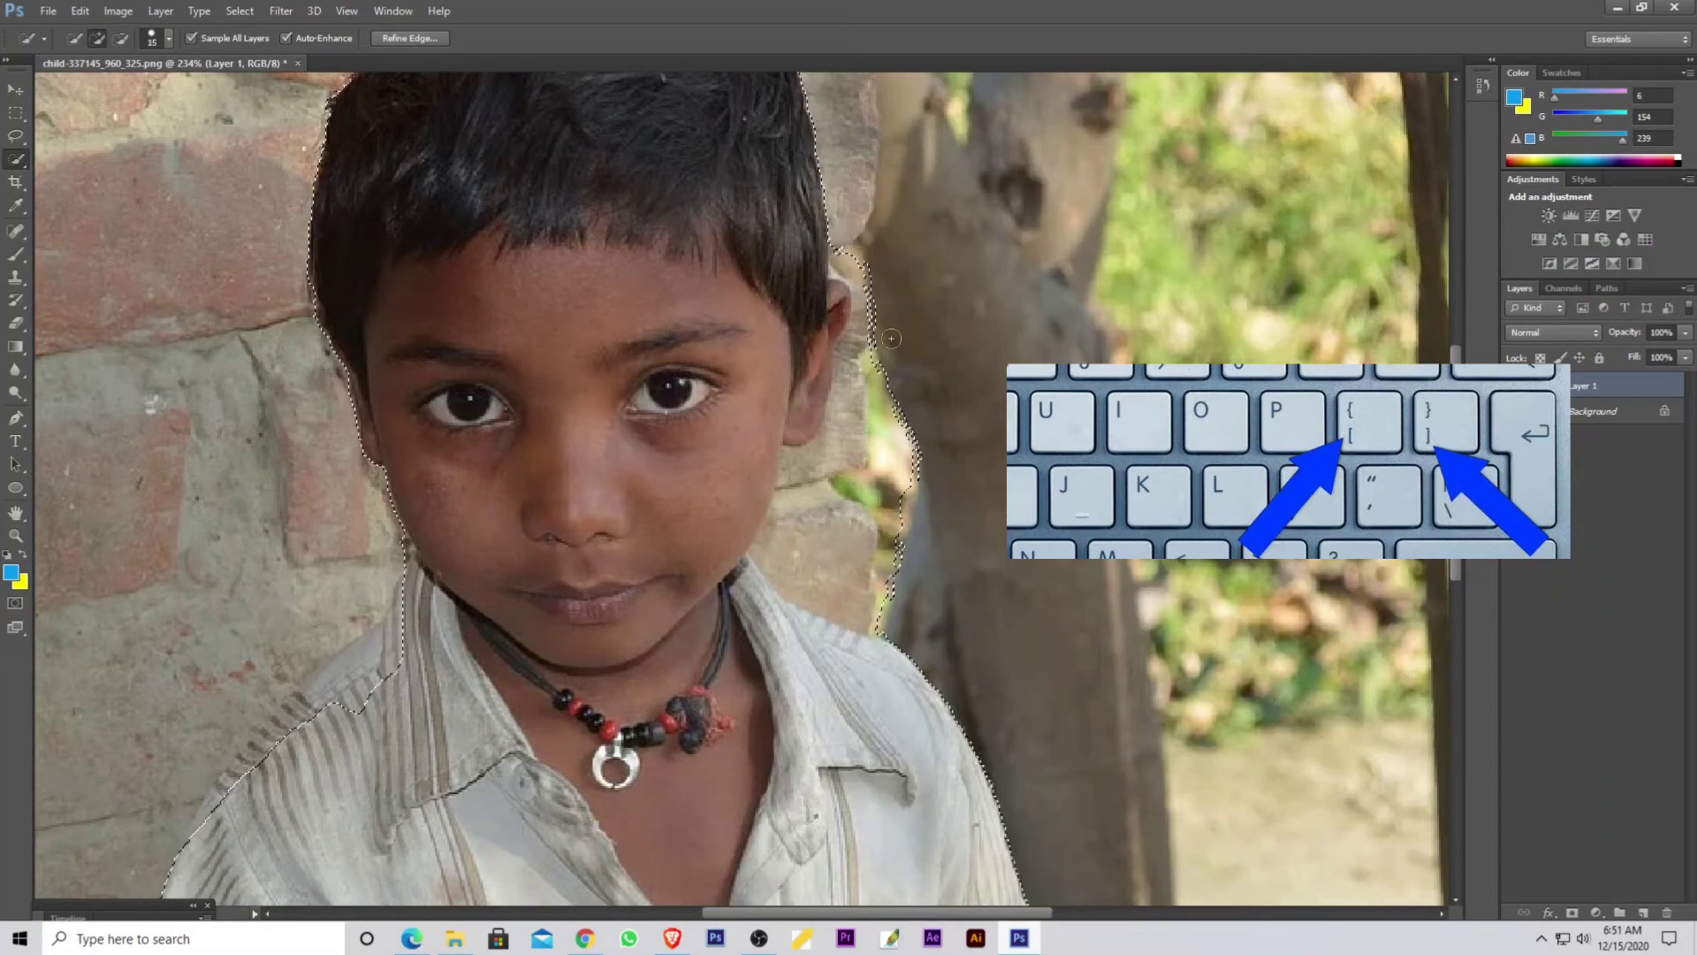
key(bracketright)
key(bracketright)
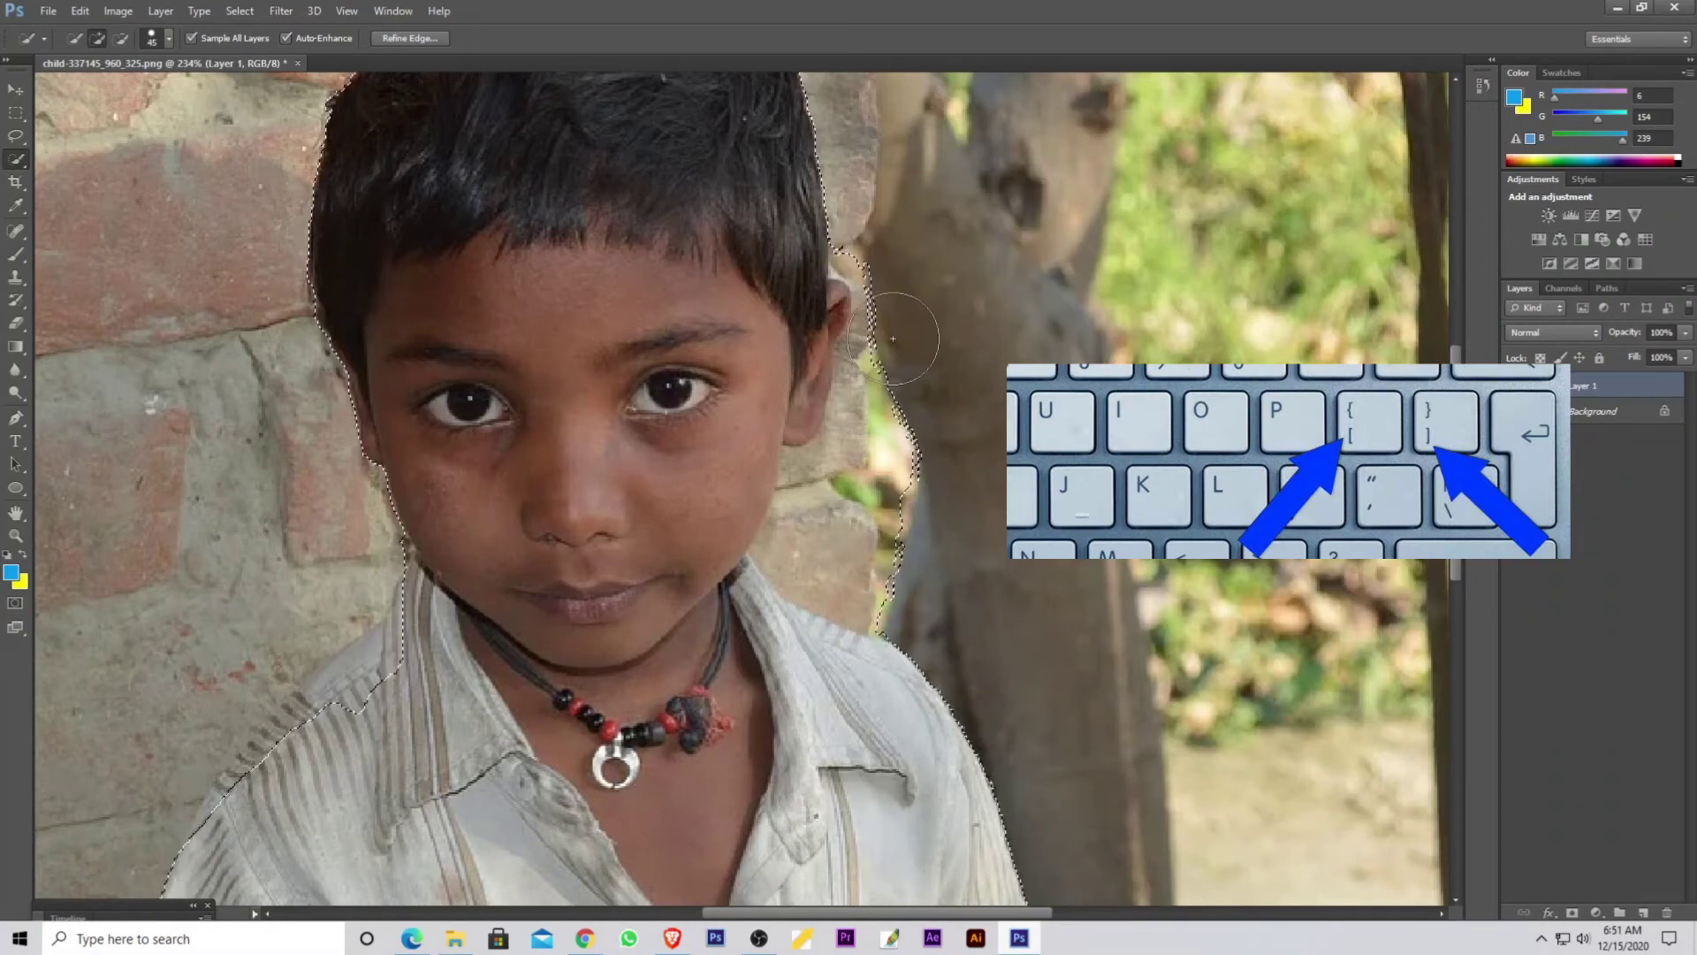
key(bracketleft)
key(bracketleft)
key(bracketleft)
key(bracketleft)
key(bracketleft)
key(bracketleft)
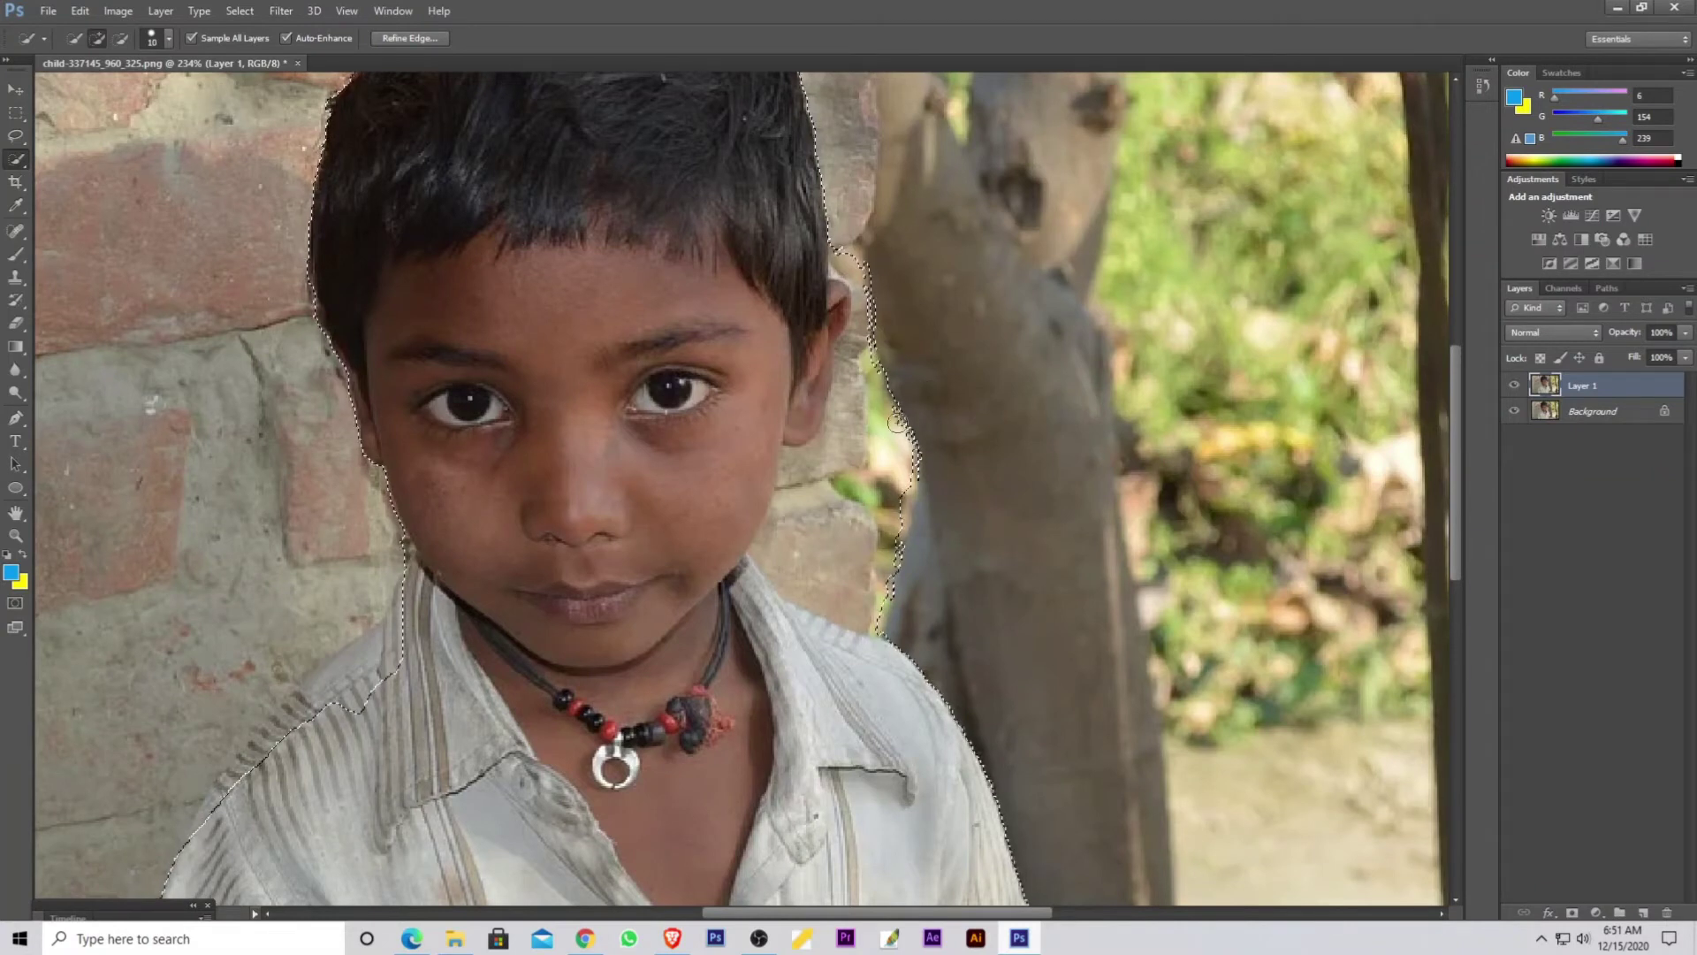
Step: Reduce the brush to 9 and subtract the wall and tree area beside the boy's left ear, cheek and neck from the selection
scroll(858, 473, up, 2)
key(bracketleft)
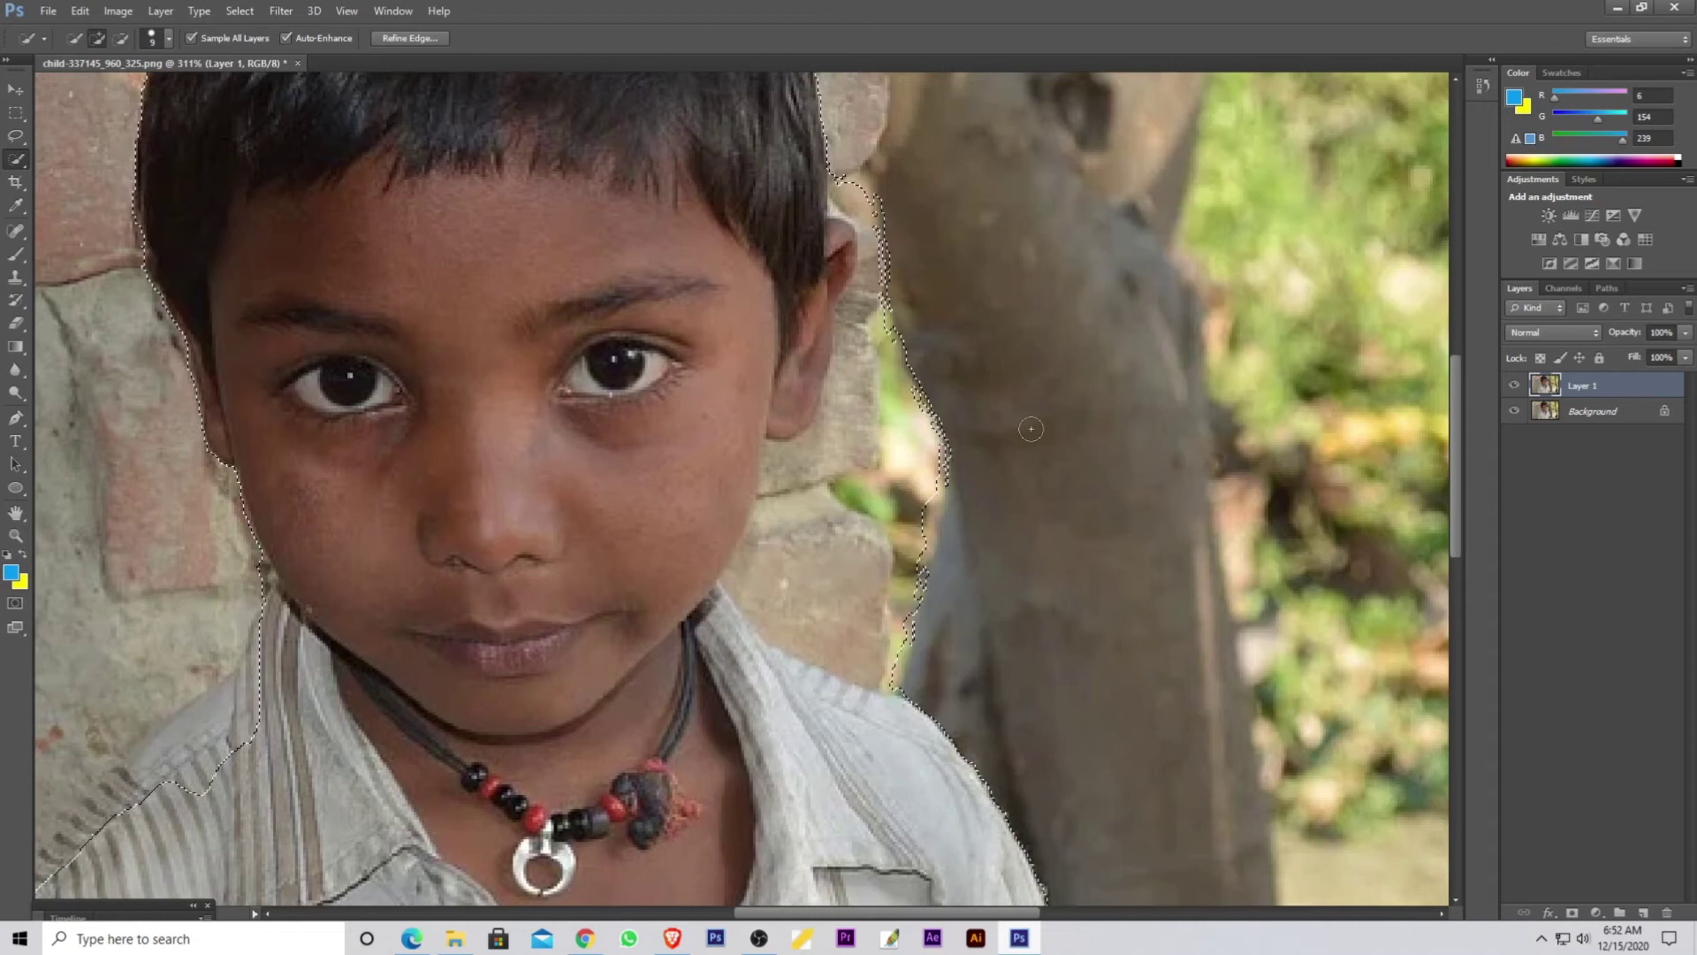
key(alt)
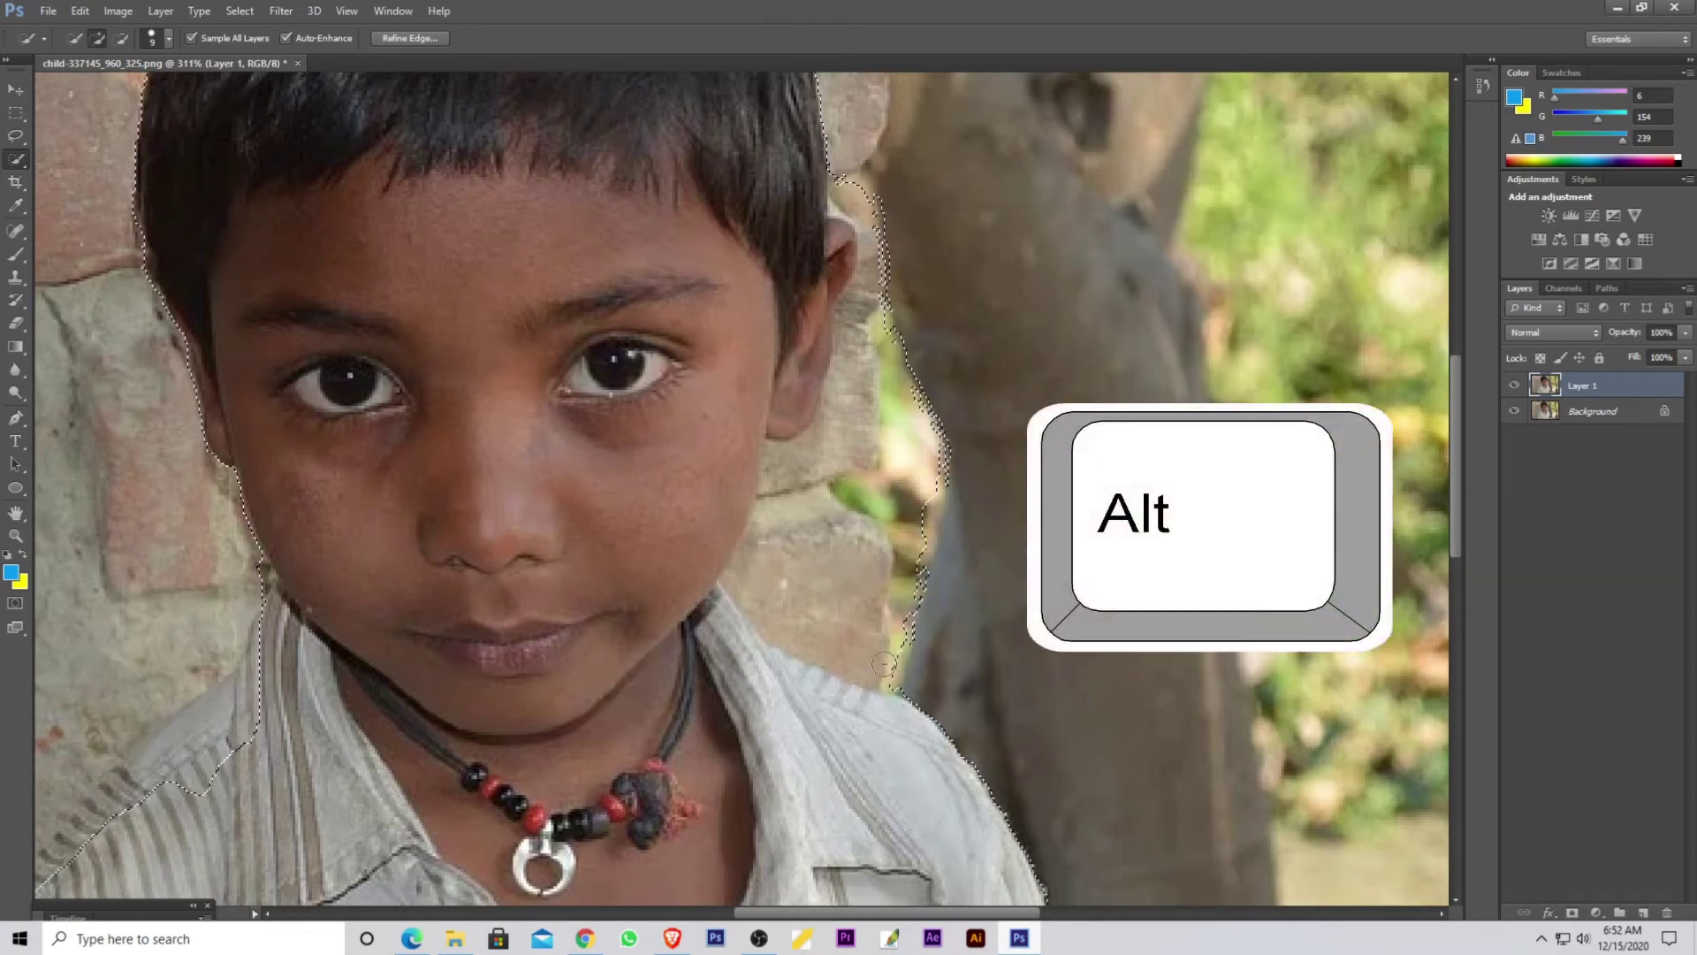
mouse_move(904, 638)
mouse_down()
mouse_move(825, 639)
mouse_move(896, 545)
mouse_move(859, 460)
mouse_up()
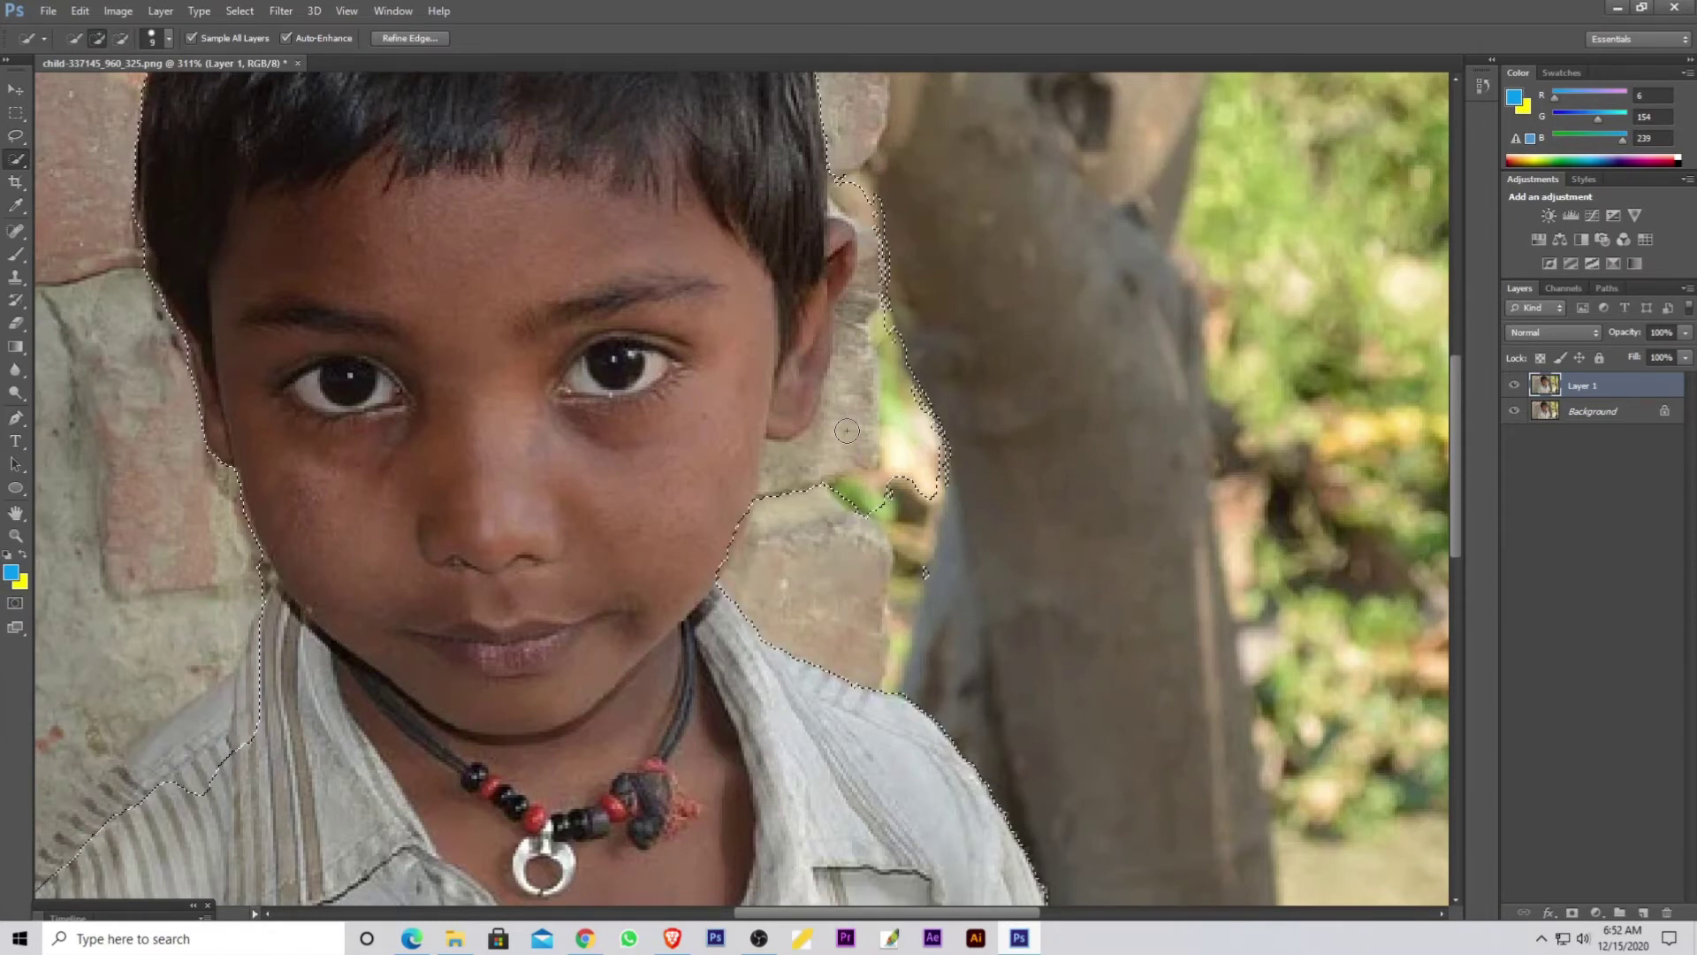
key(alt)
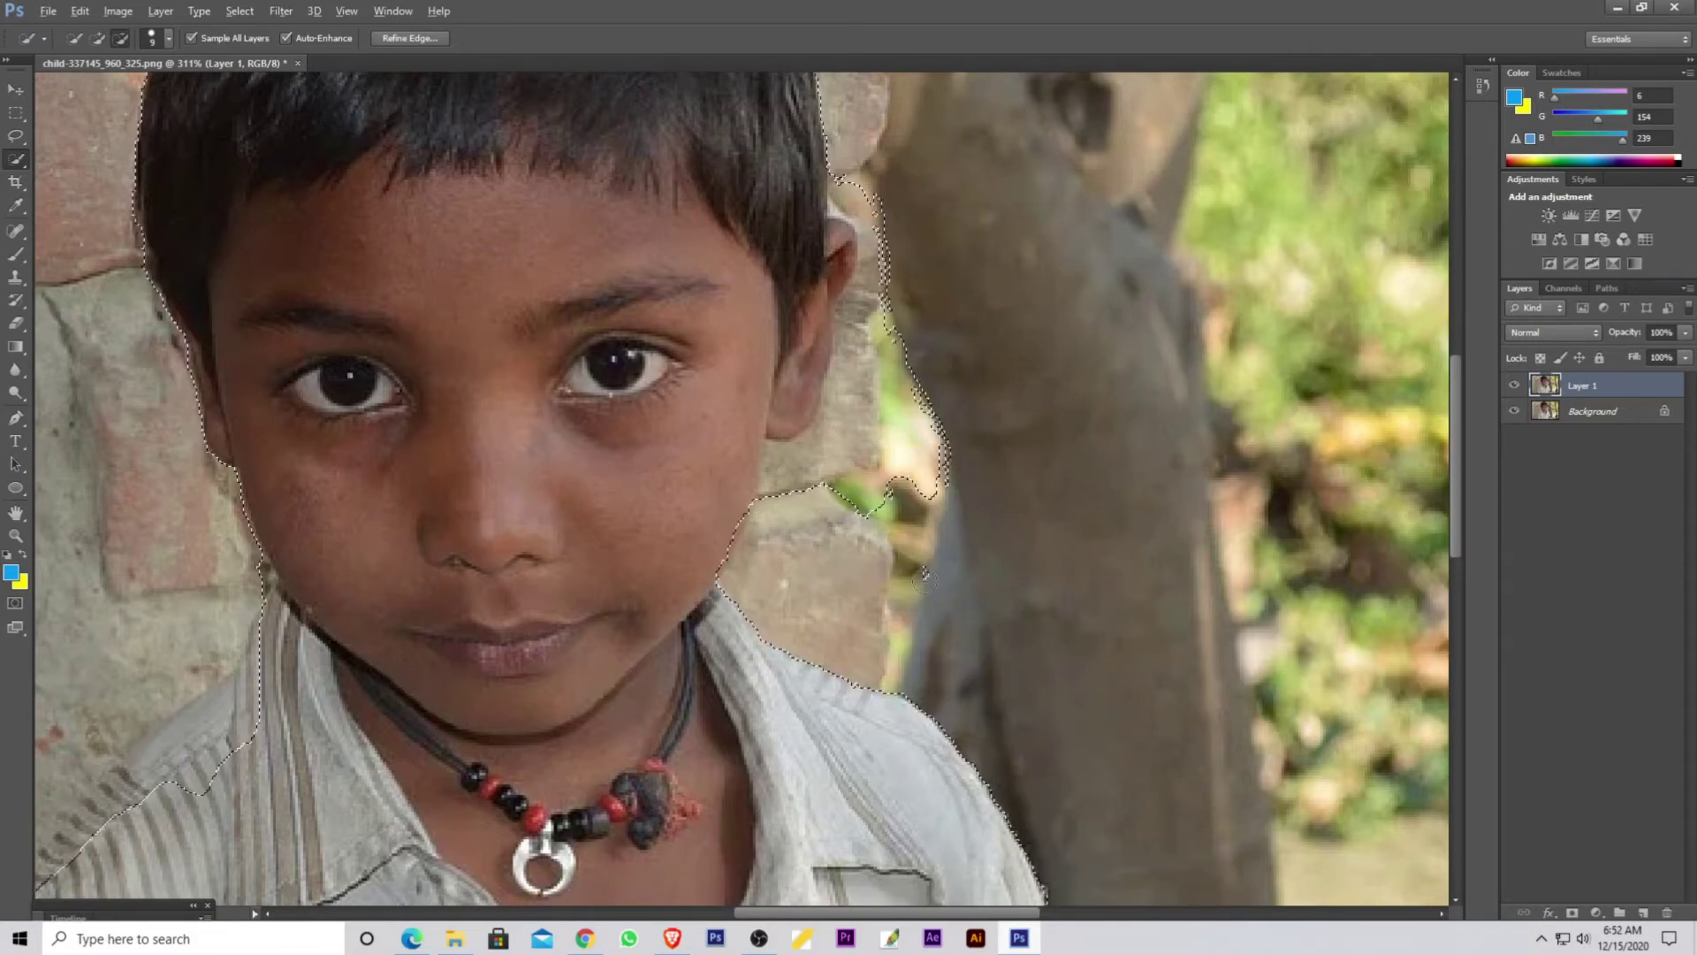
drag(887, 520, 875, 230)
mouse_move(923, 395)
mouse_down()
mouse_move(889, 249)
mouse_move(902, 234)
mouse_up()
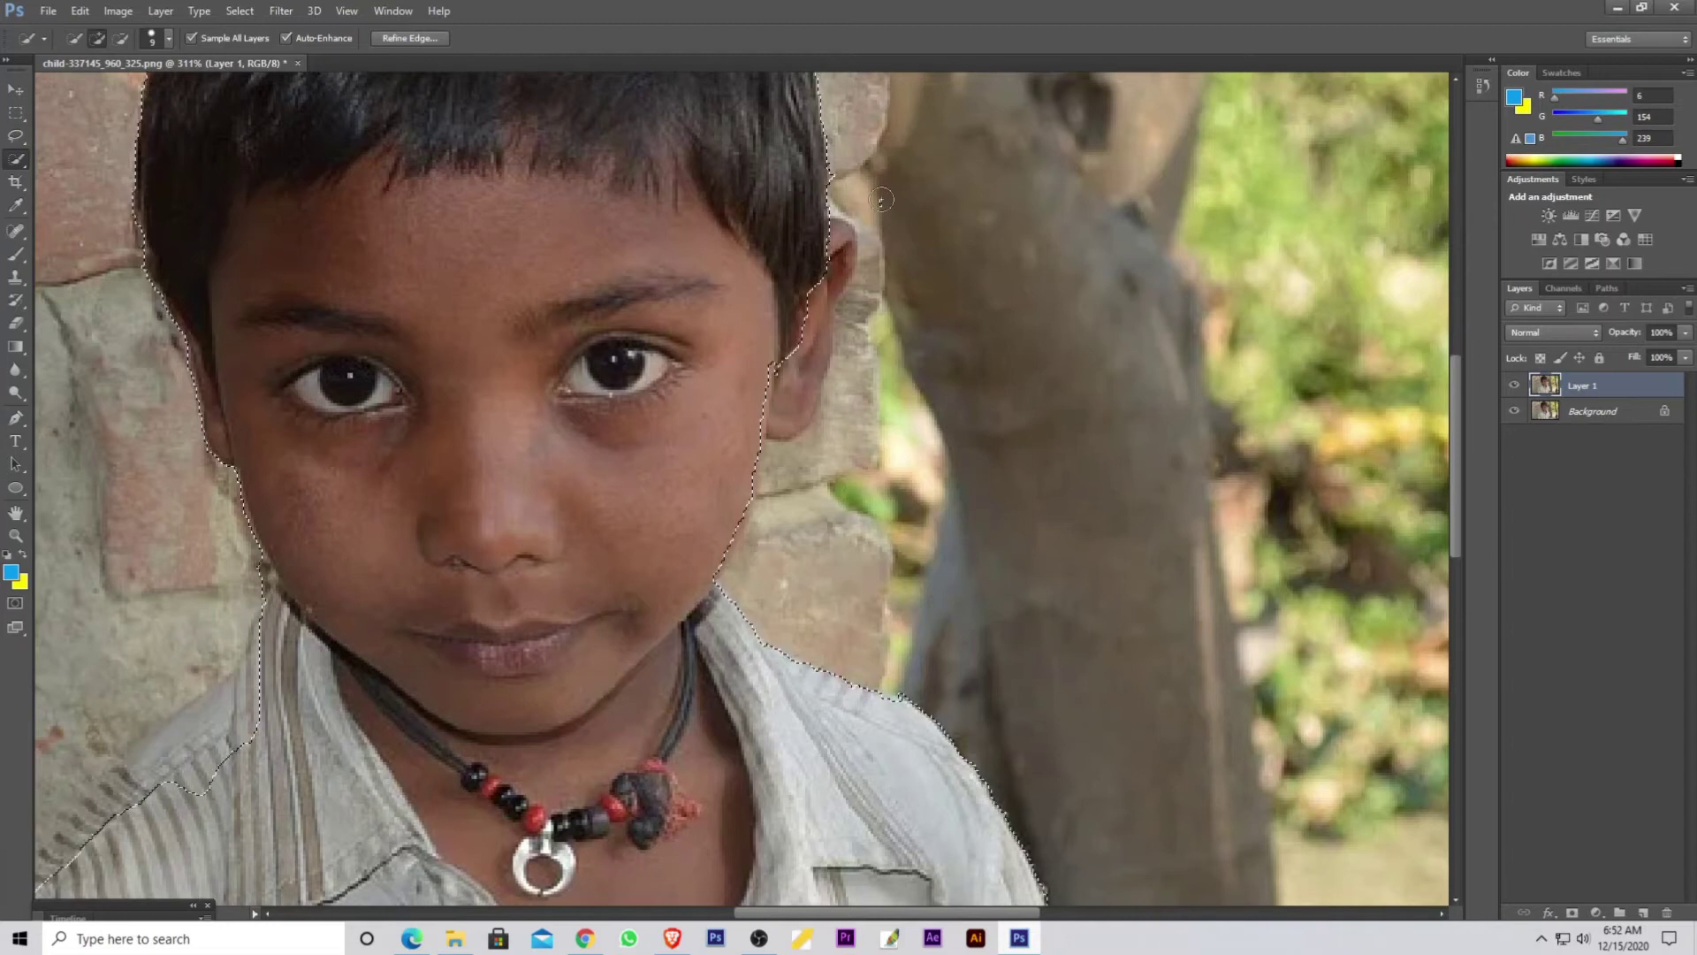
drag(876, 201, 863, 203)
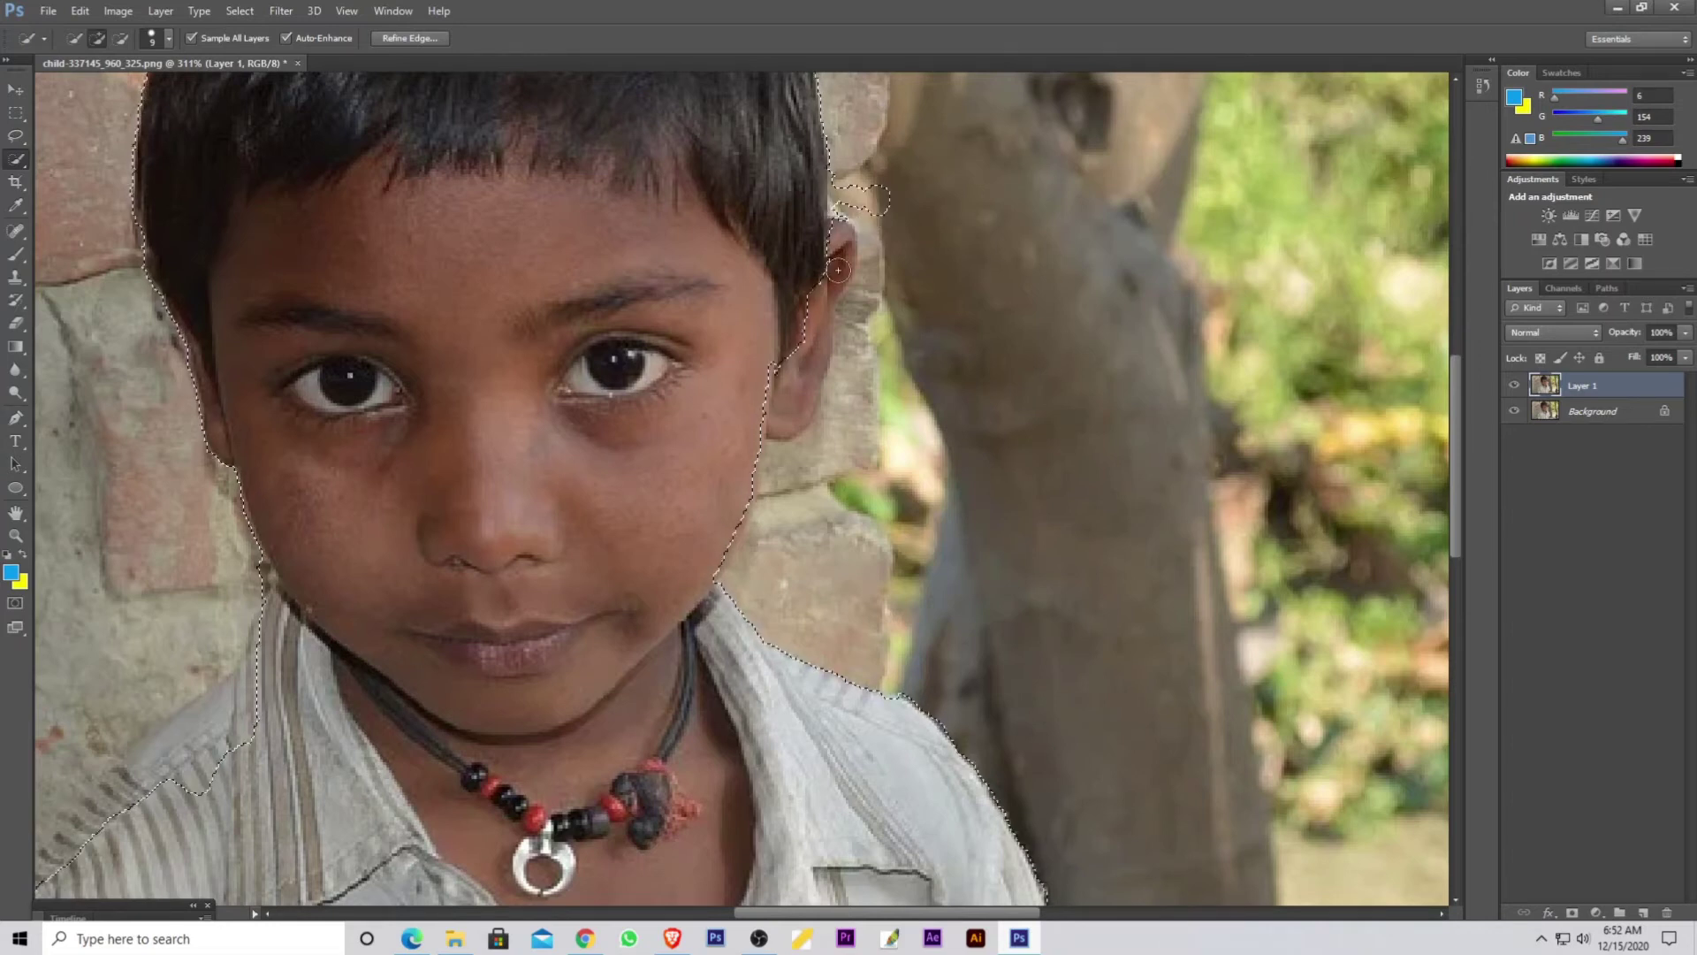
Step: With a smaller brush, add the boy's left ear to the selection and subtract the wall area below the earlobe
scroll(837, 270, up, 2)
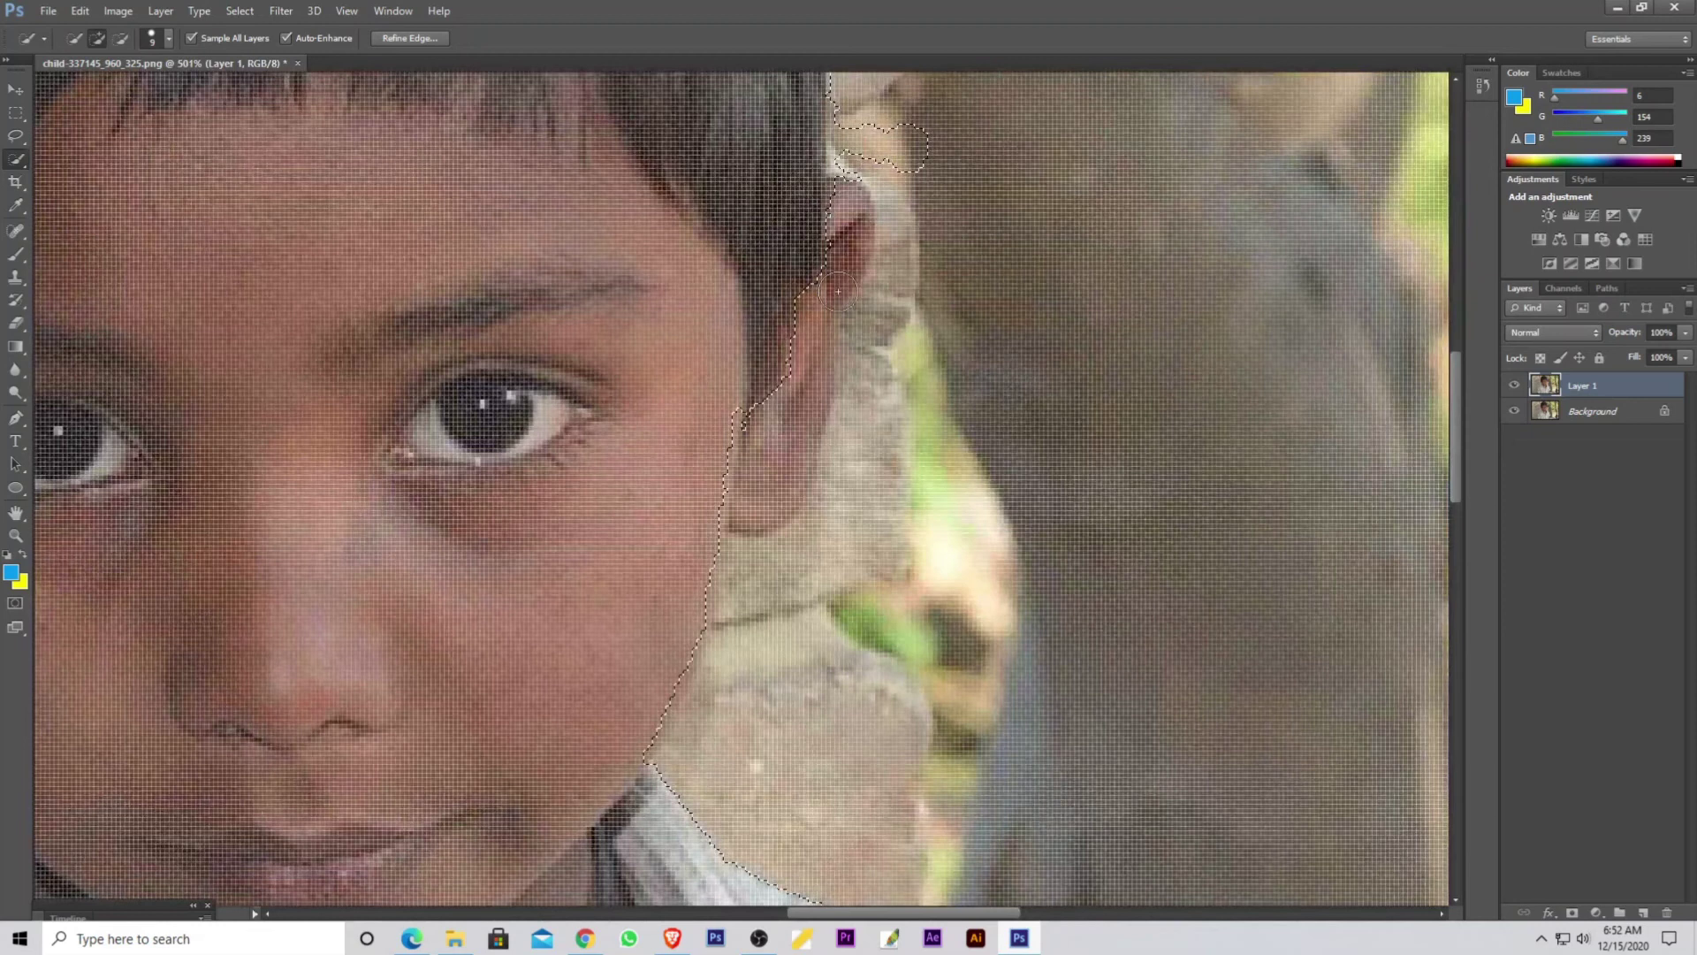
scroll(844, 292, down, 2)
scroll(853, 290, up, 2)
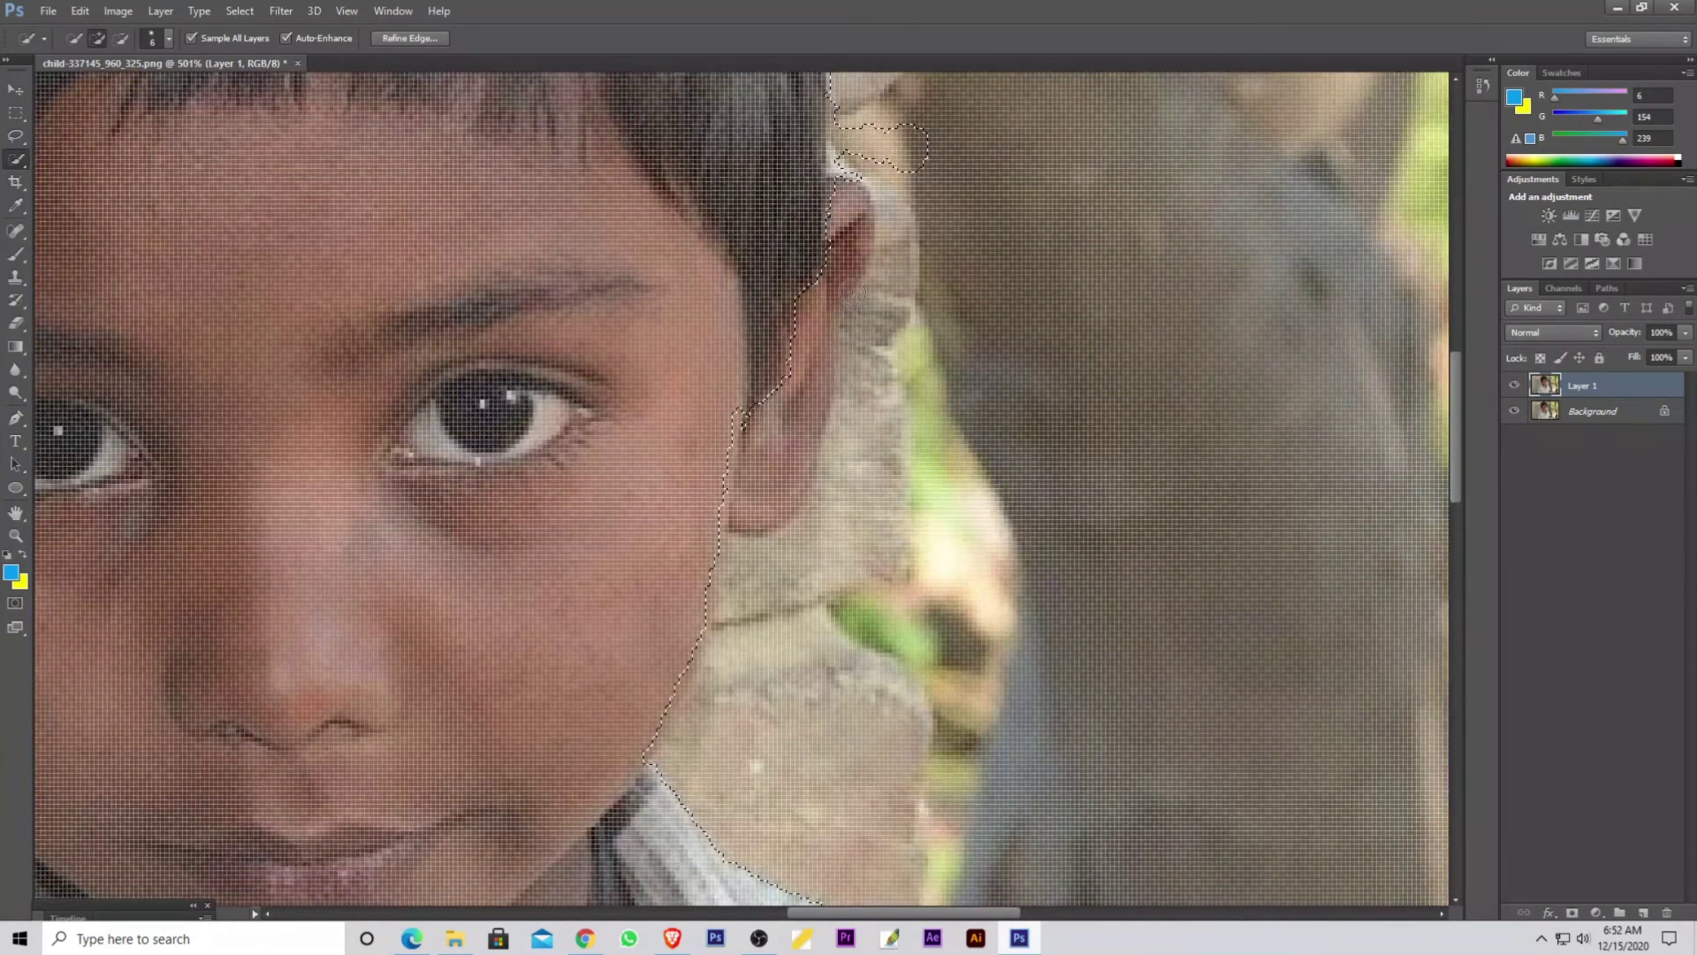
key(bracketleft)
mouse_move(840, 228)
mouse_down()
mouse_move(772, 492)
mouse_move(909, 453)
mouse_move(913, 247)
mouse_up()
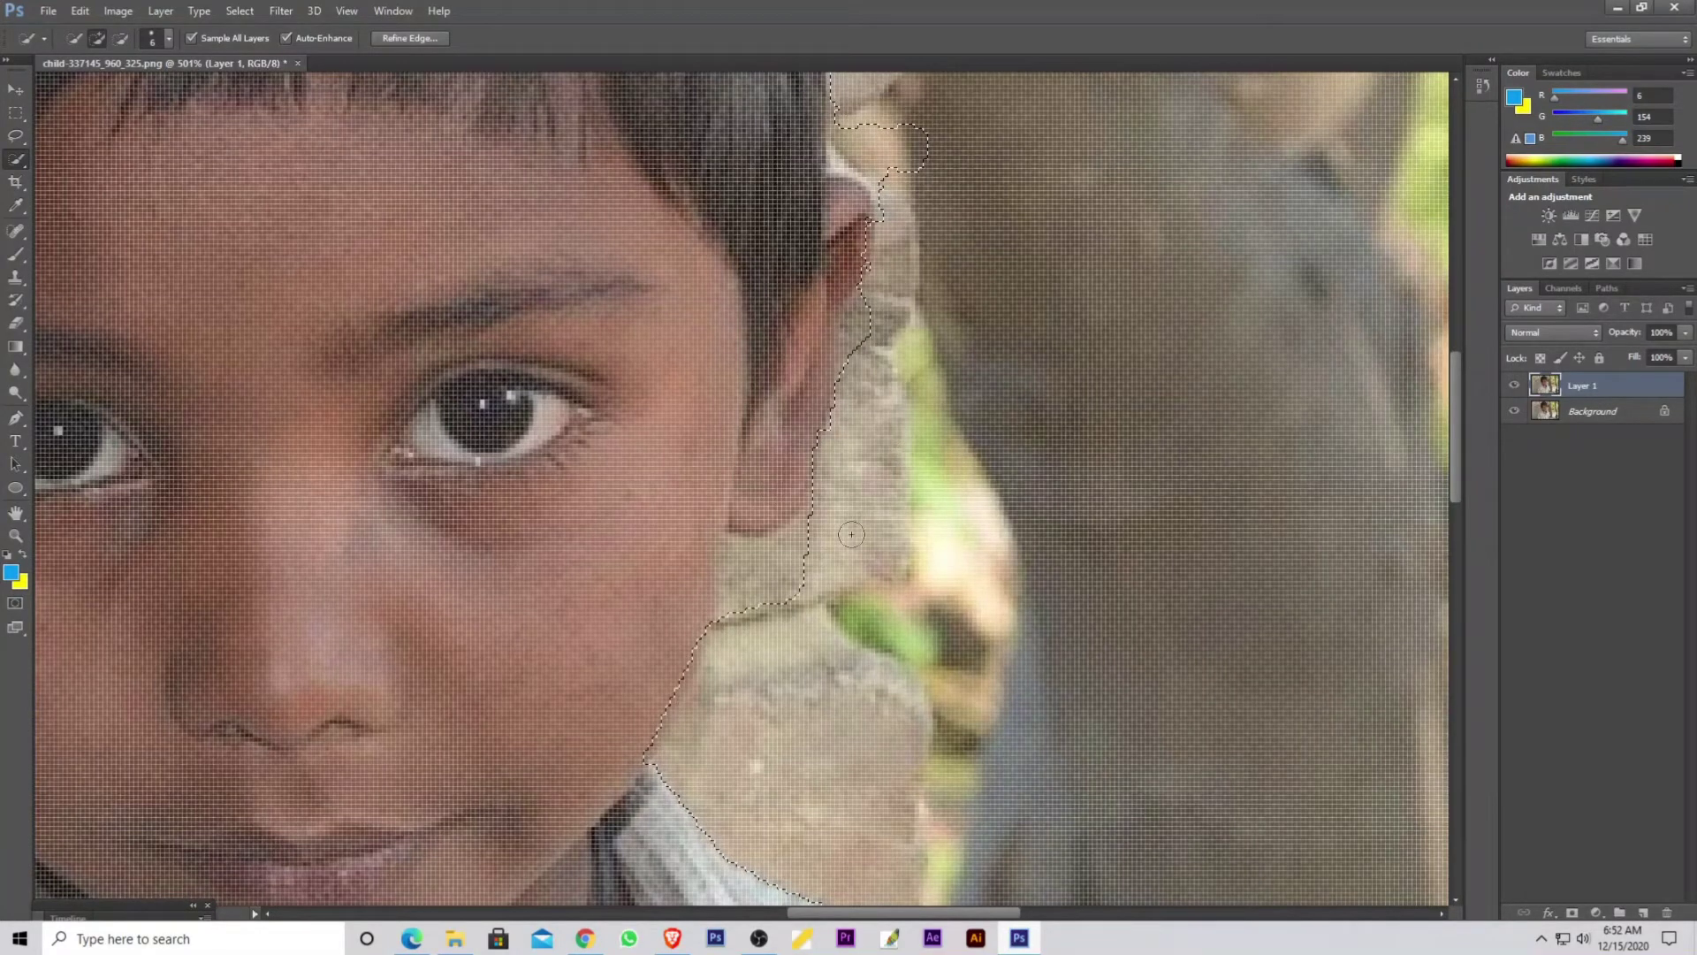
key(alt)
drag(747, 611, 843, 549)
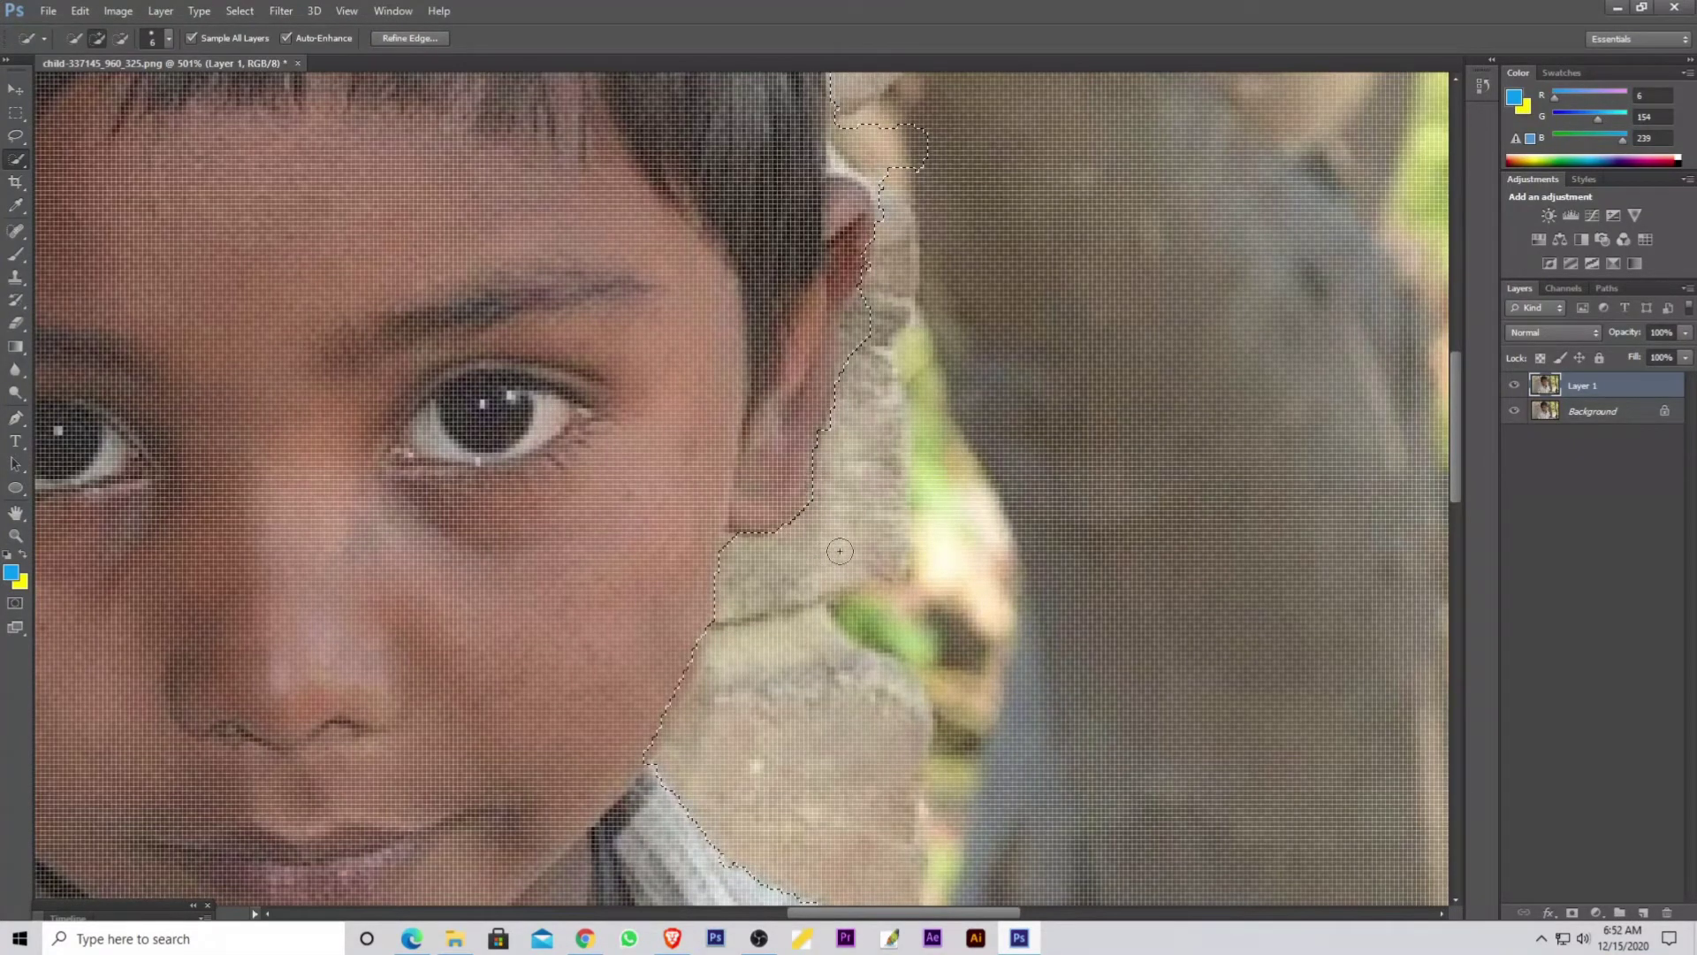
Step: Reduce the brush to 4 and clean up the selection edge along the left ear, removing the stray area above it
key(bracketleft)
key(bracketleft)
key(alt)
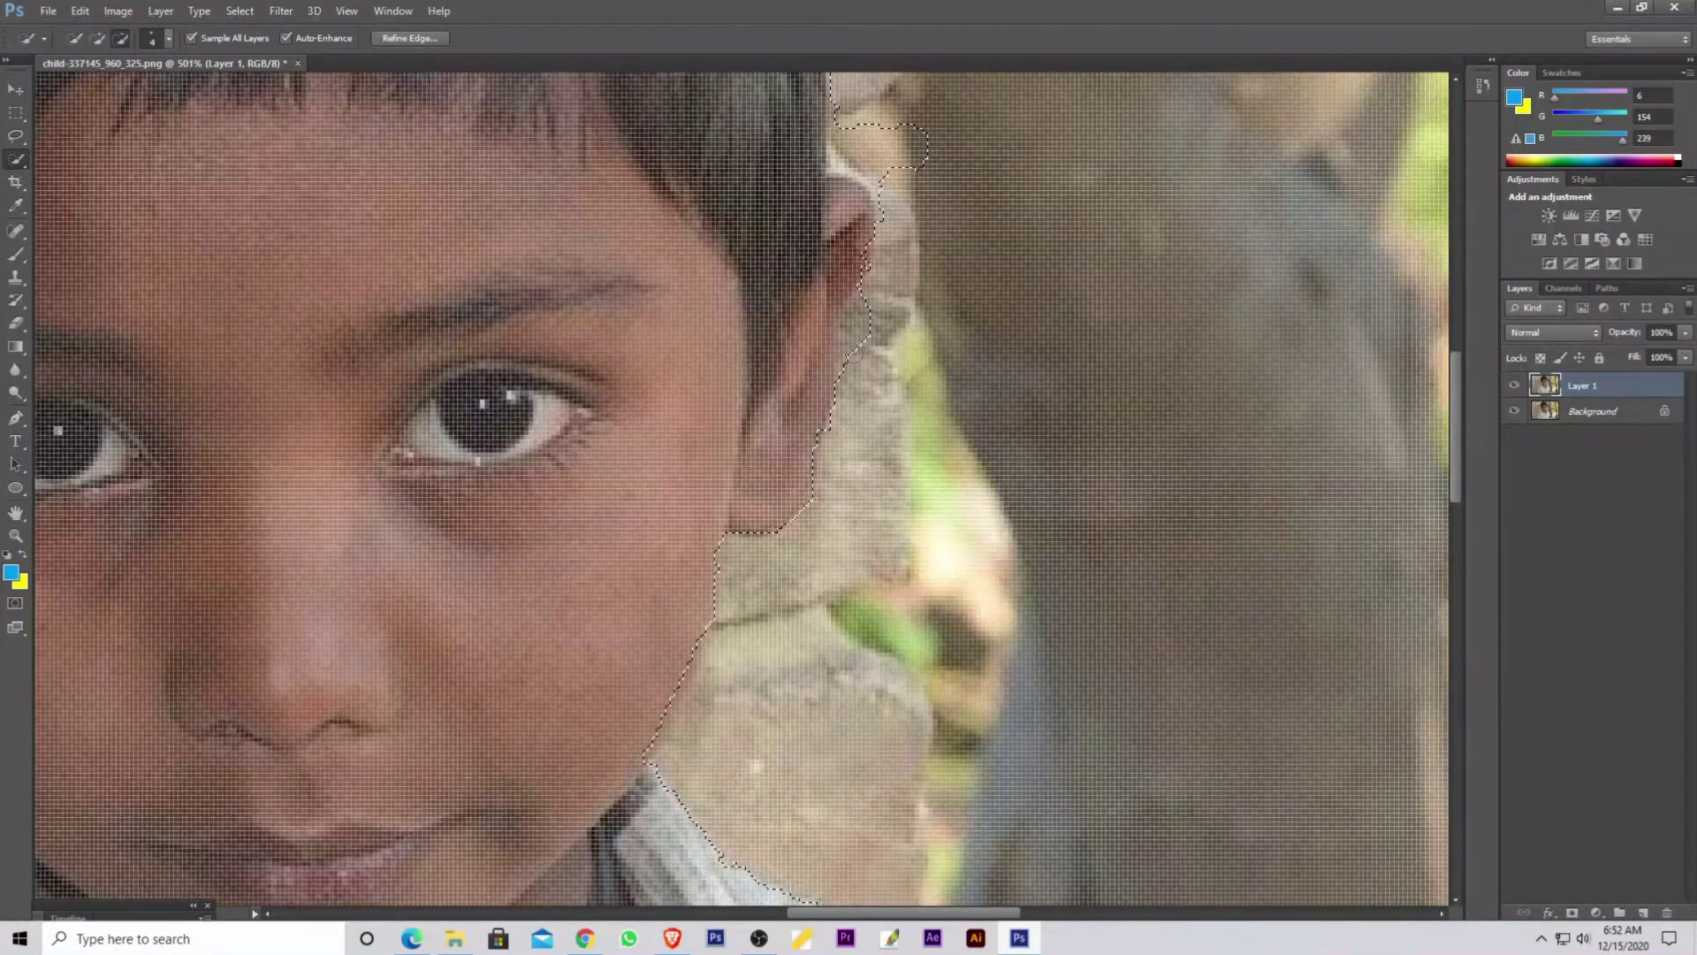
drag(853, 354, 861, 309)
key(alt)
mouse_move(925, 163)
mouse_down()
mouse_move(869, 155)
mouse_move(921, 145)
mouse_up()
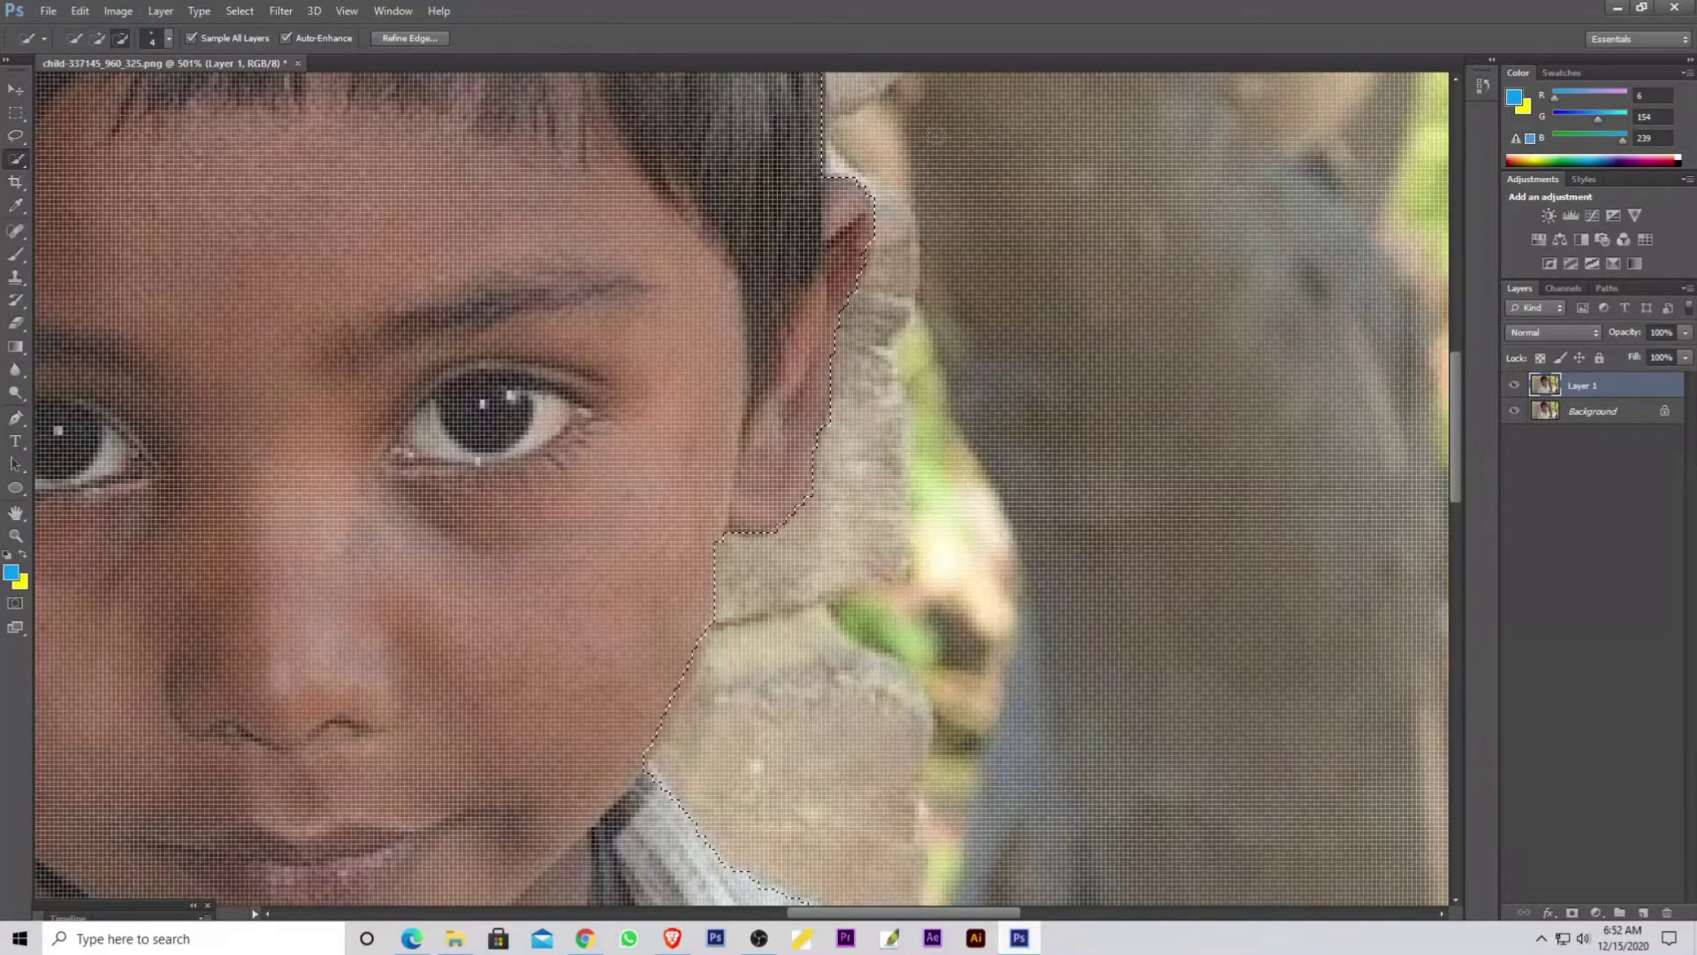
Step: Add the bare forearm at the image's lower edge to the selection and copy the selected boy to a new layer
scroll(932, 137, down, 4)
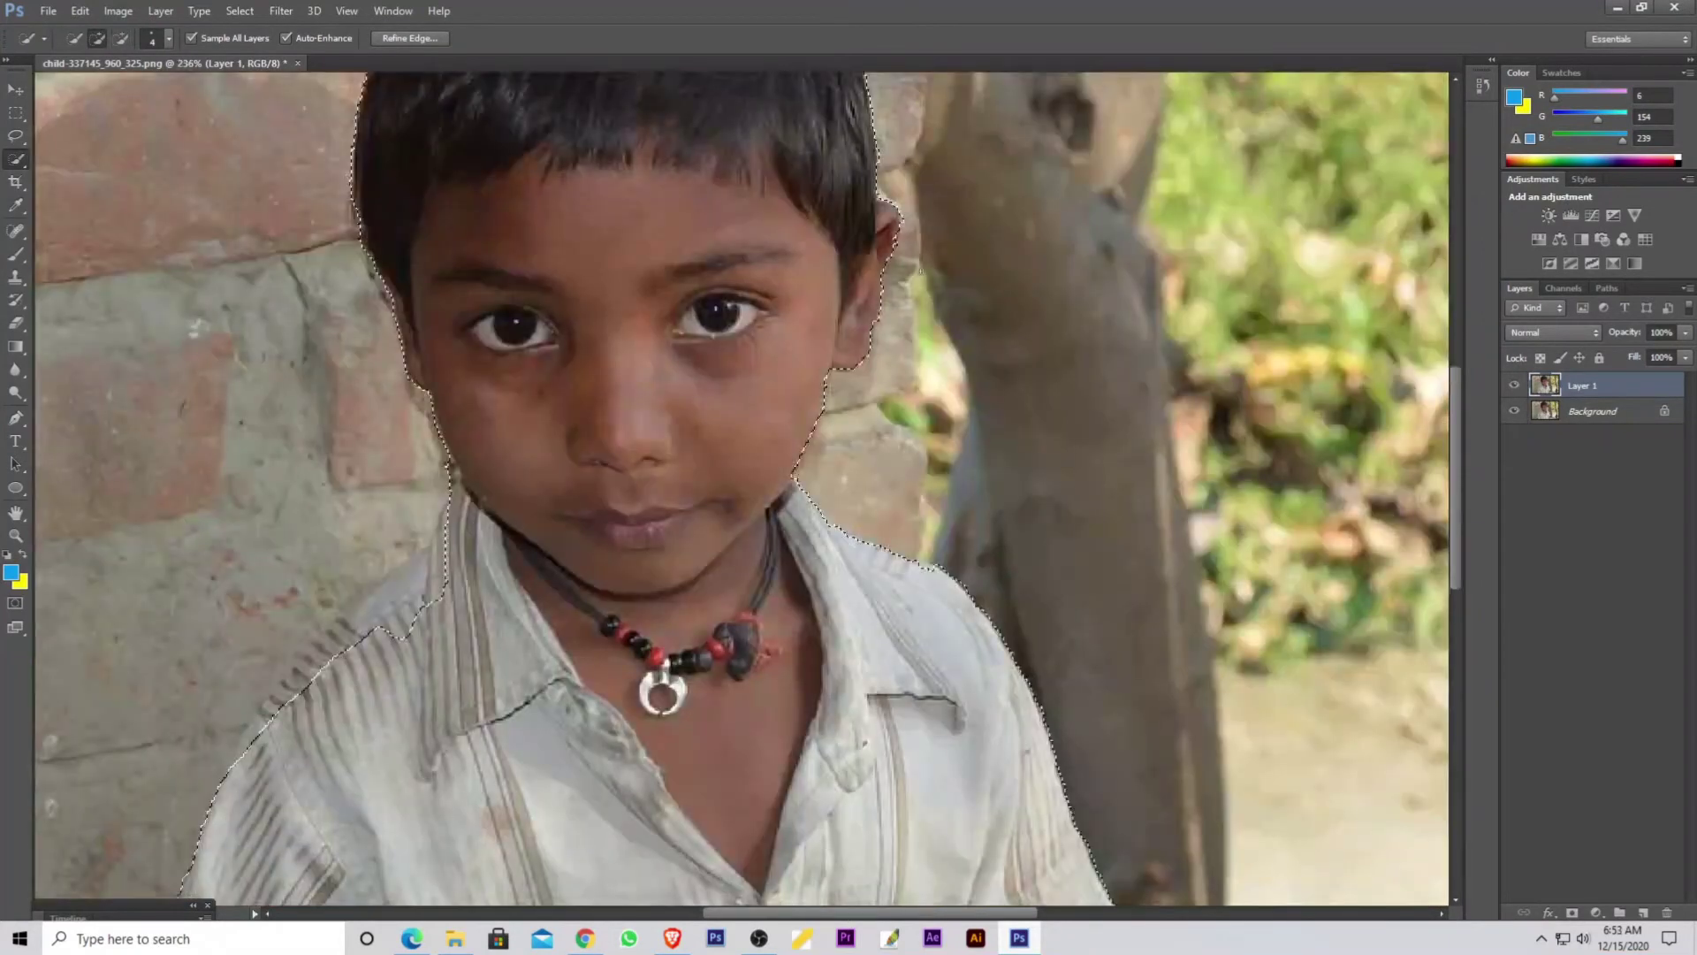
scroll(920, 271, down, 2)
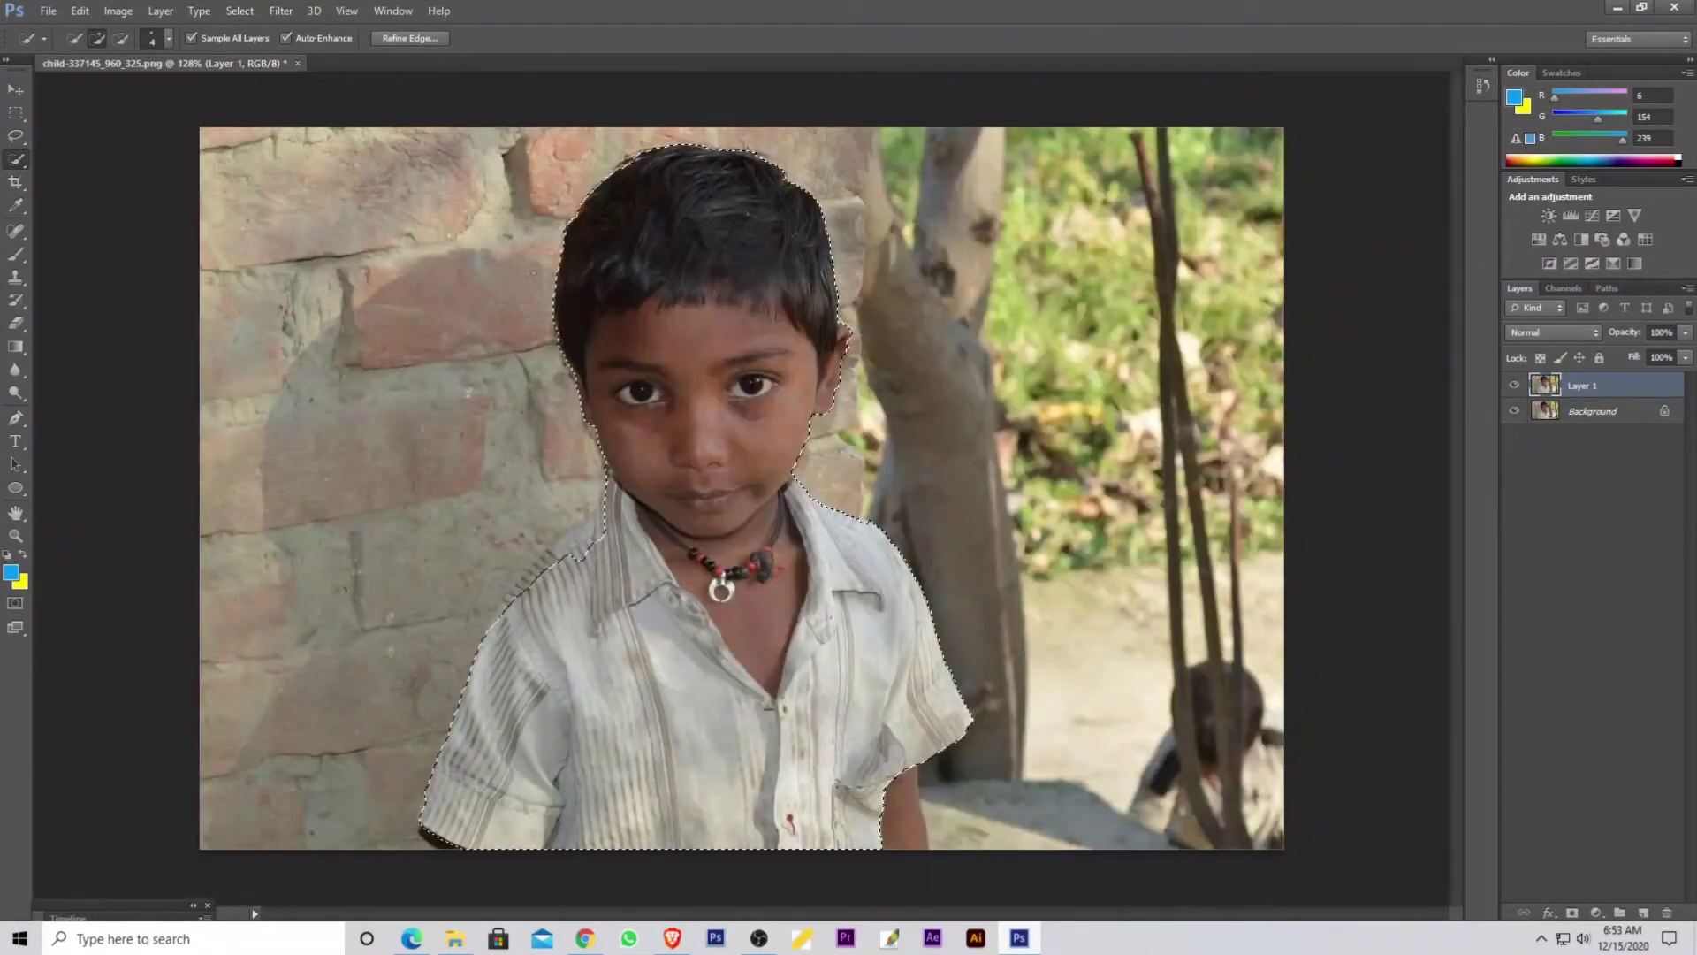
scroll(973, 819, up, 1)
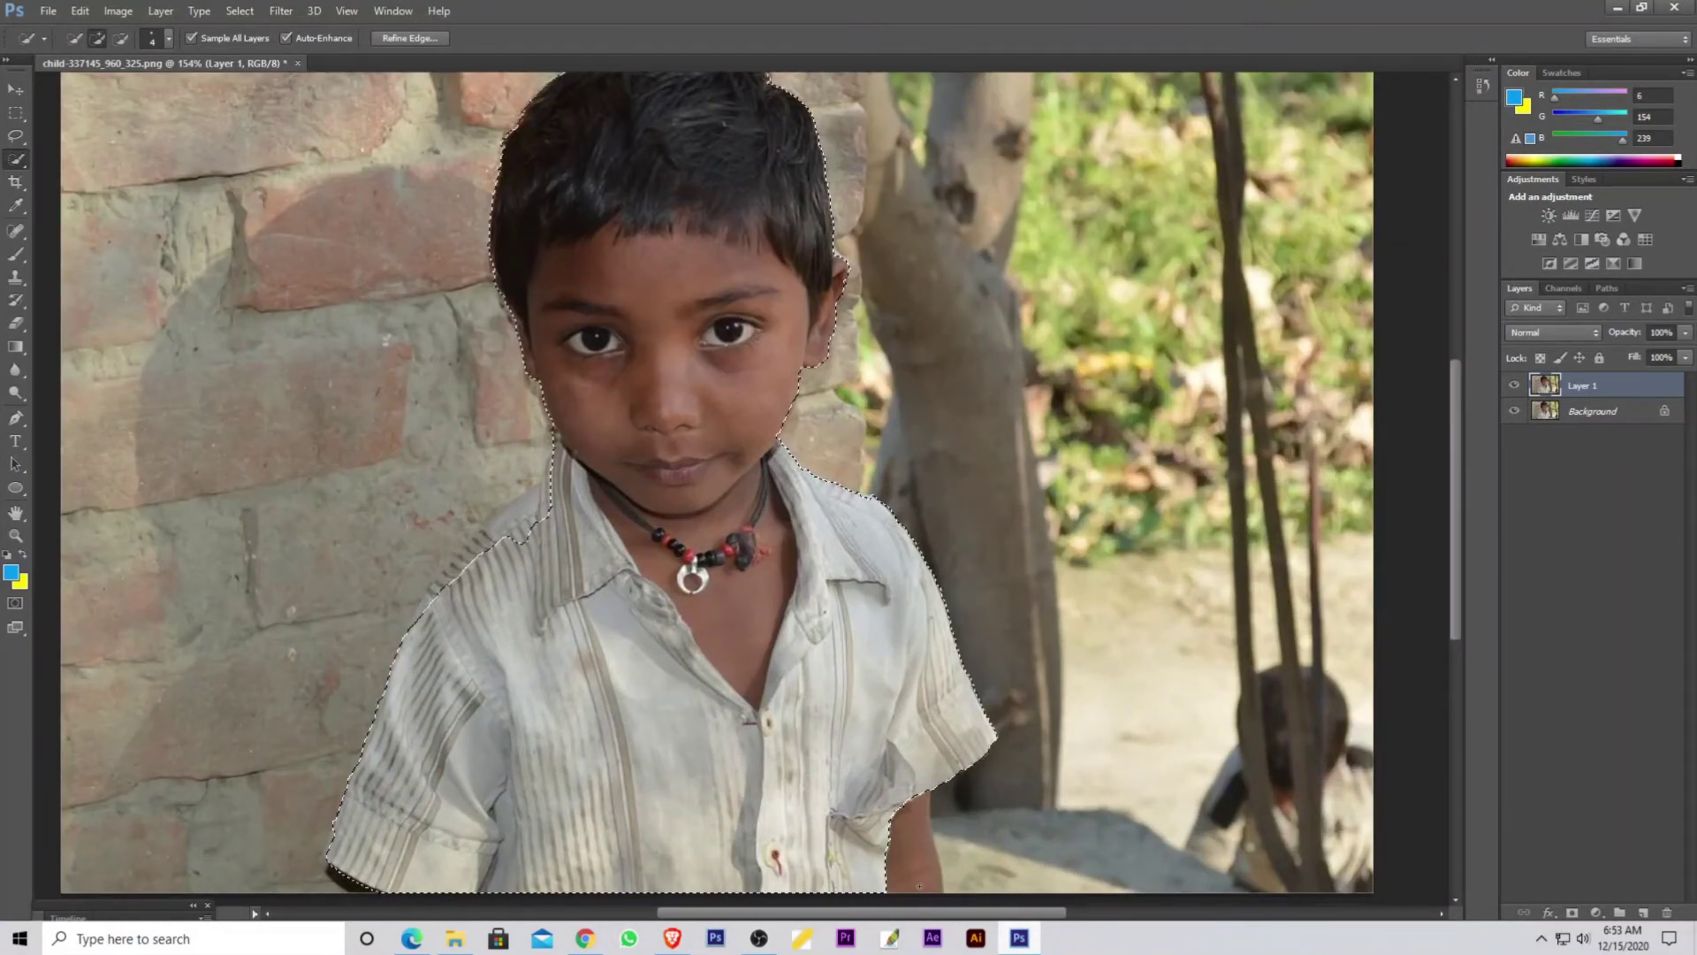
scroll(919, 885, down, 1)
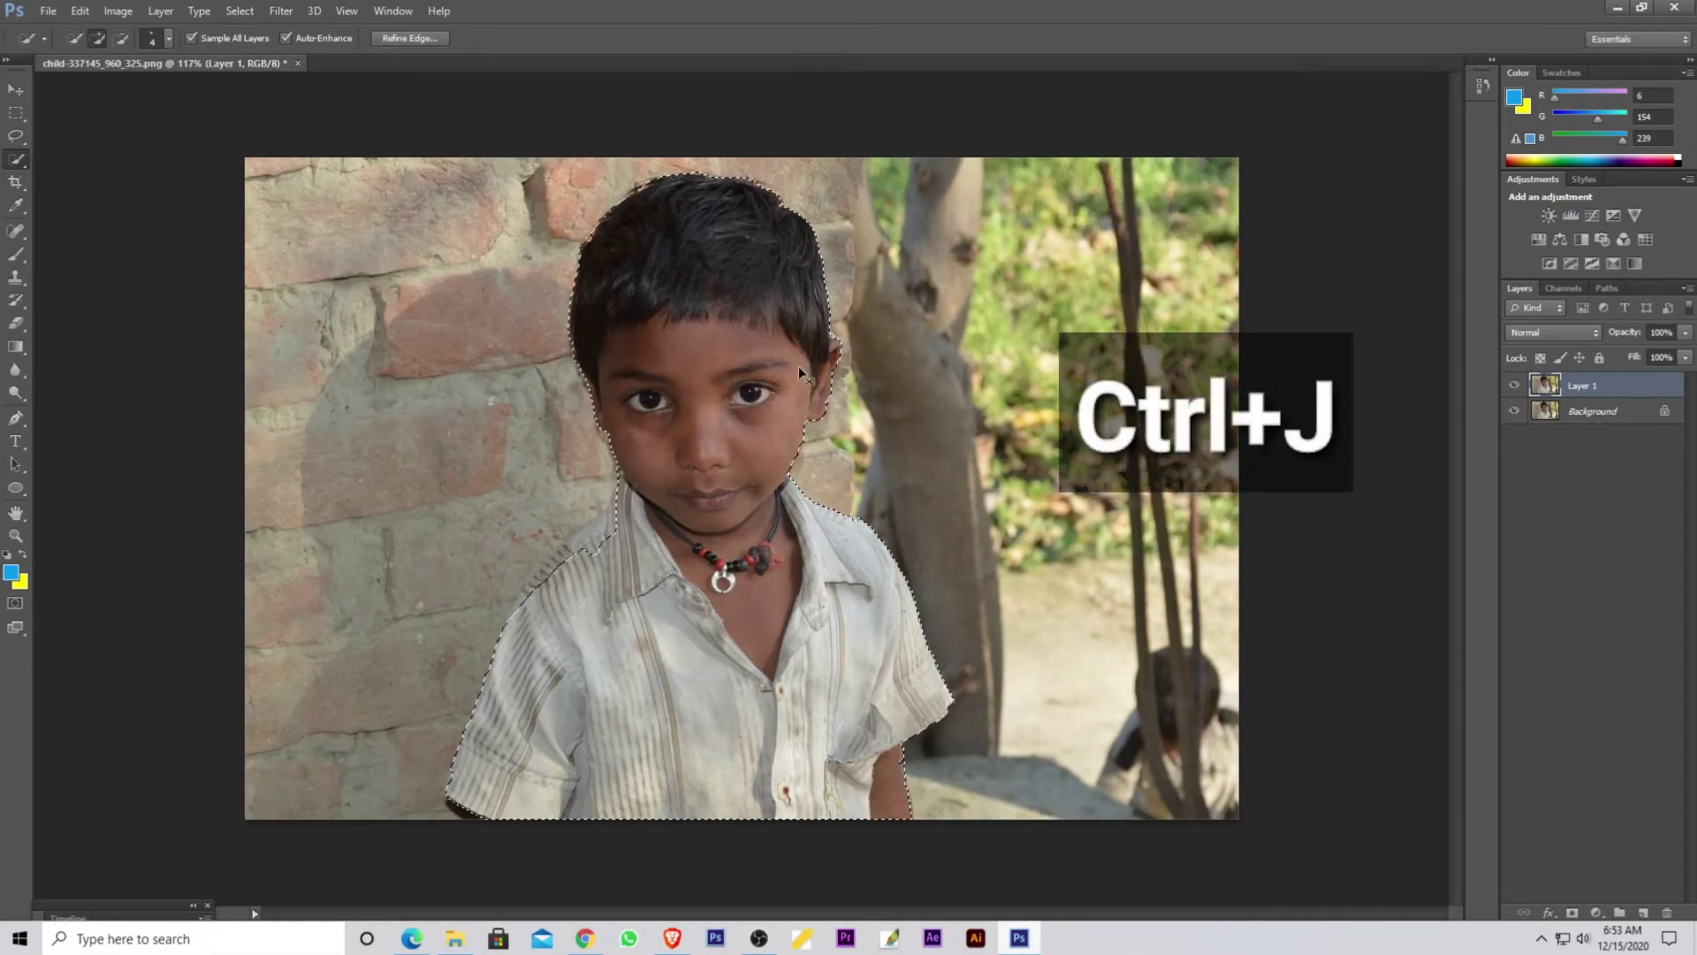
key(ctrl+j)
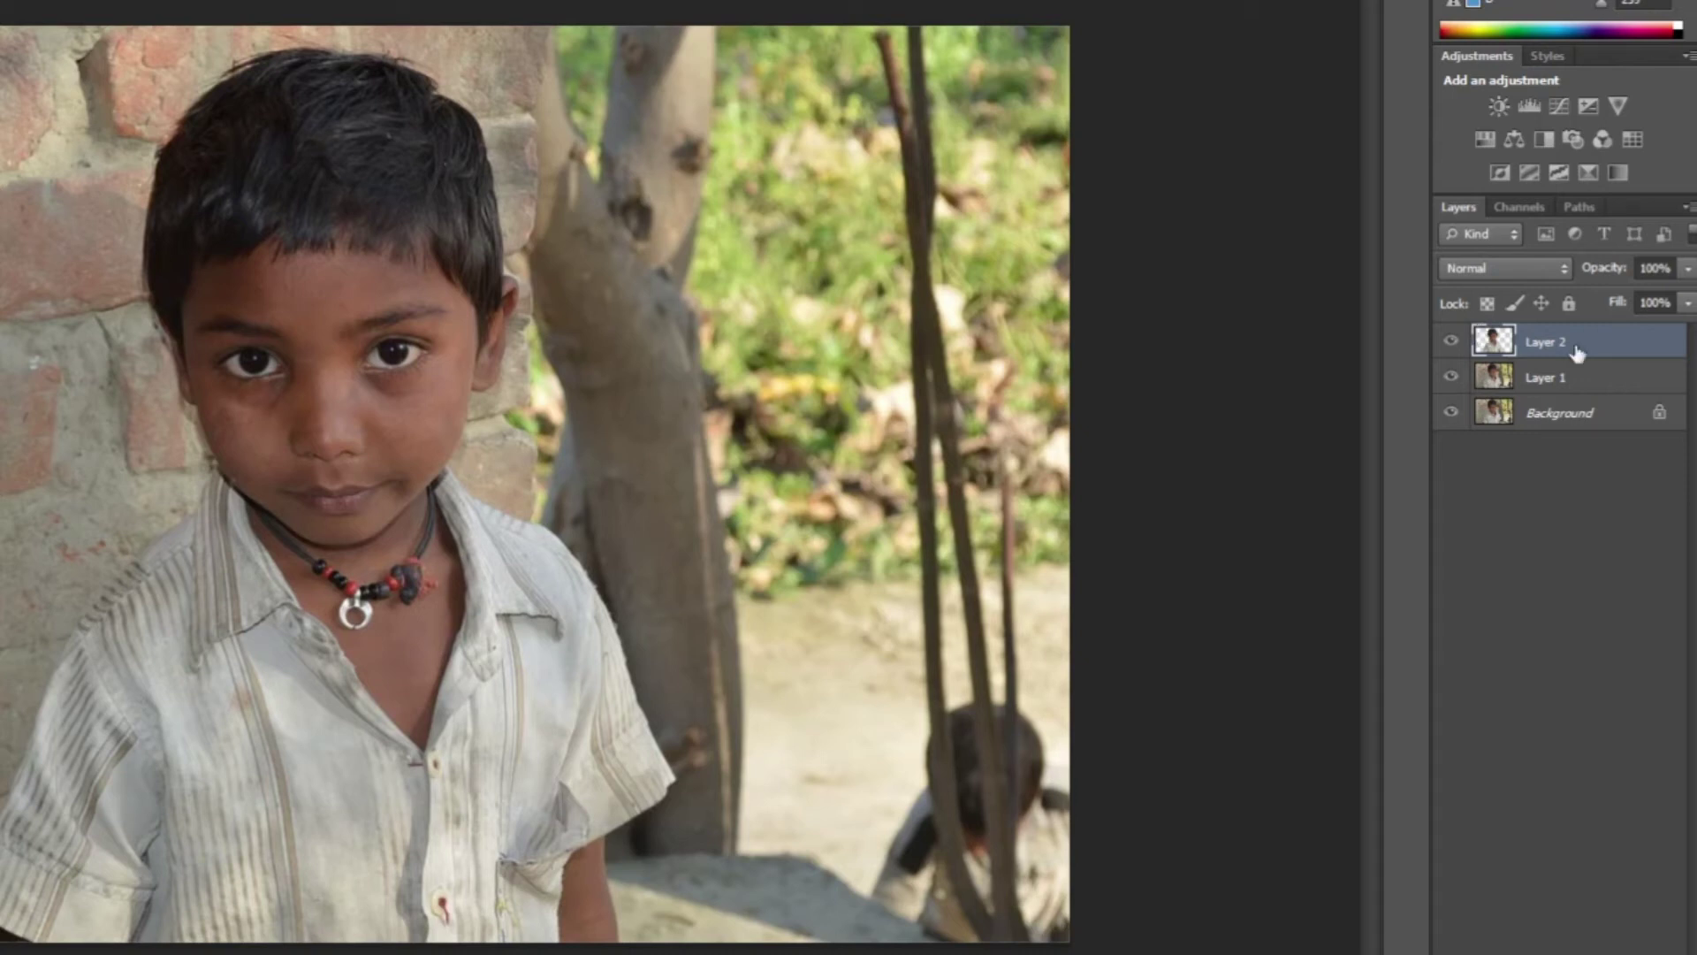
Step: Convert Layer 2 and Layer 1 to smart objects
right_click(1622, 345)
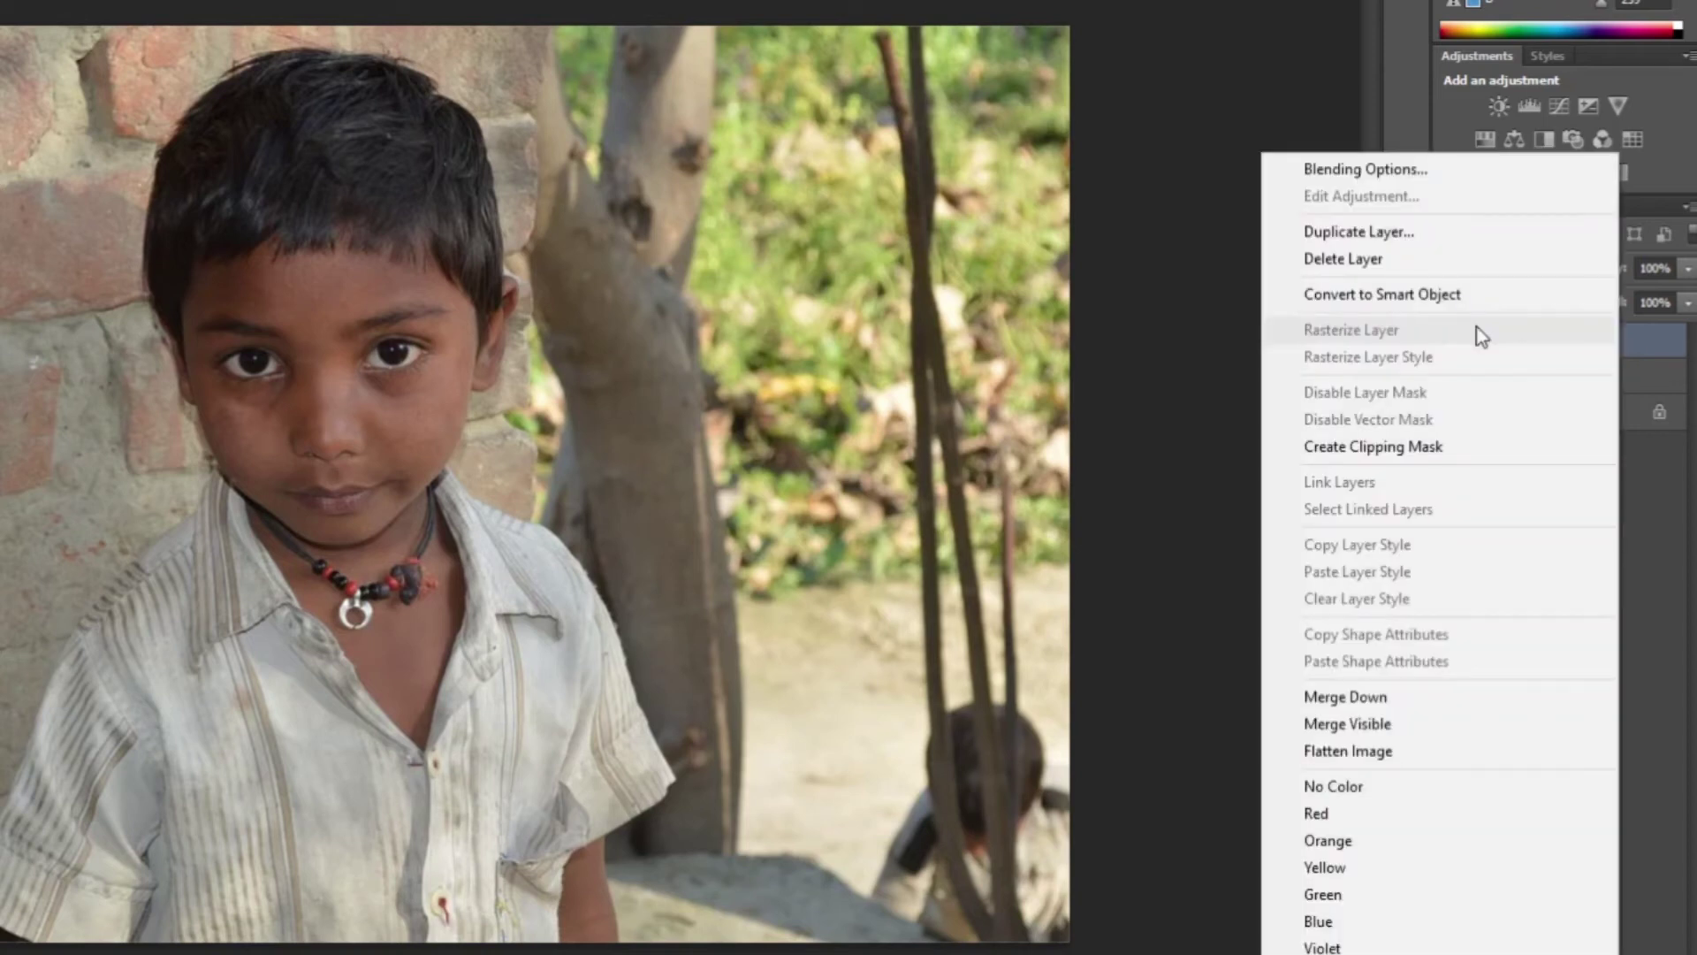
click(1408, 306)
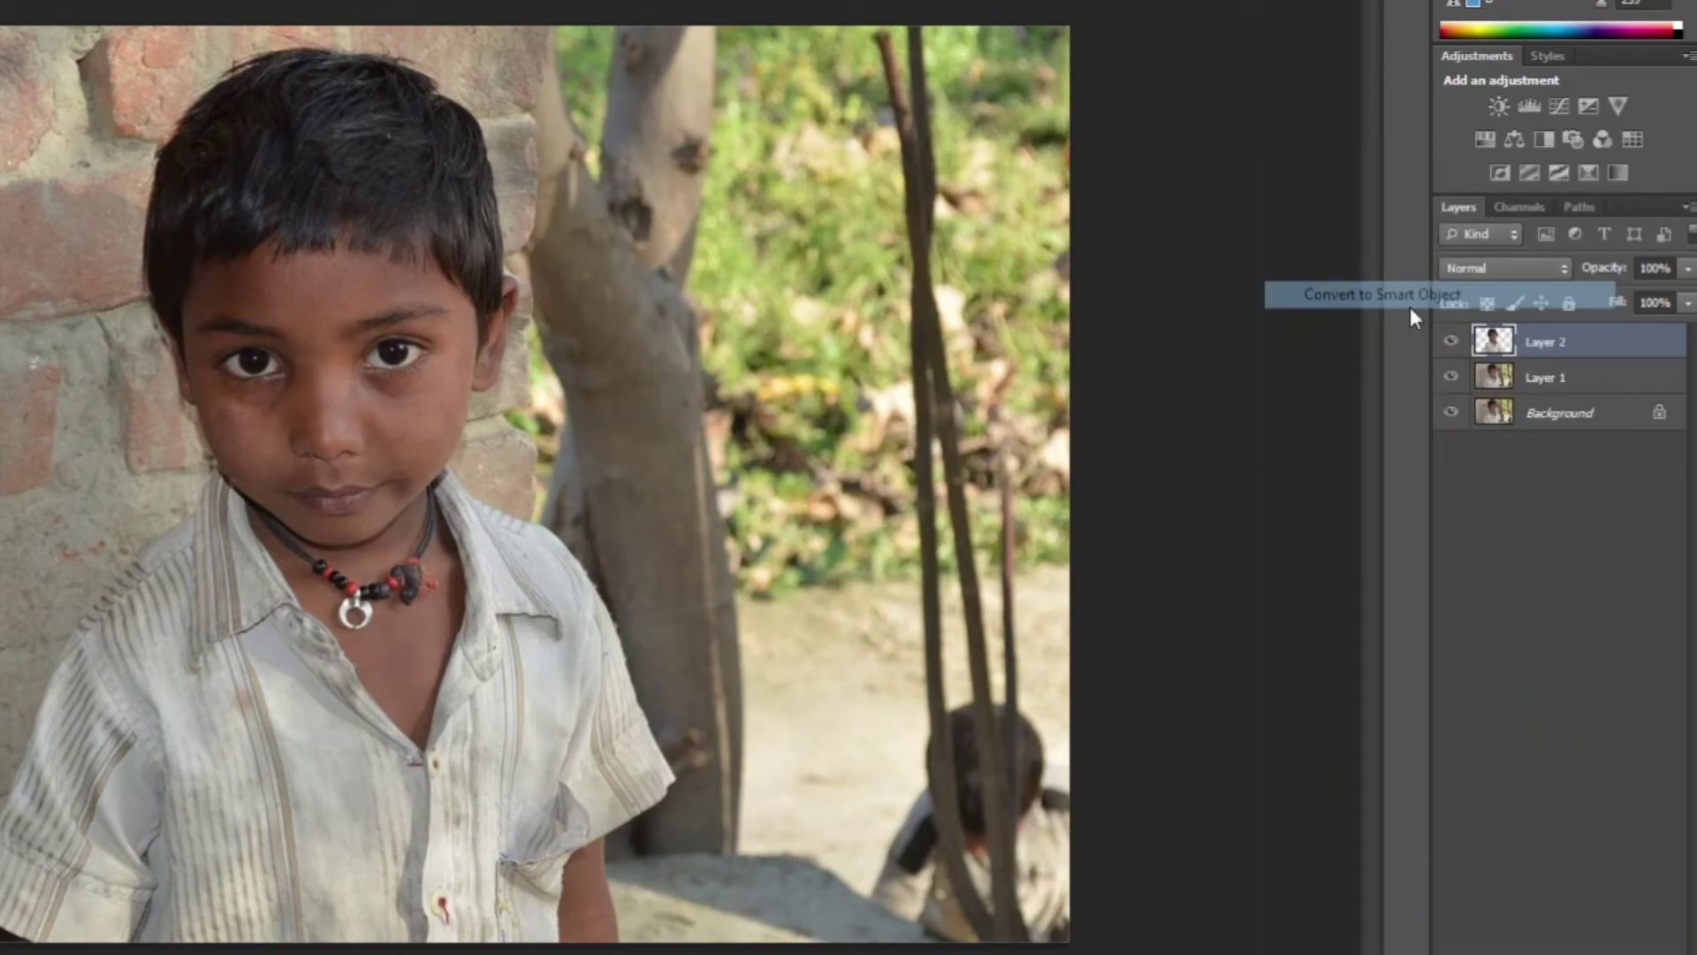
click(1569, 387)
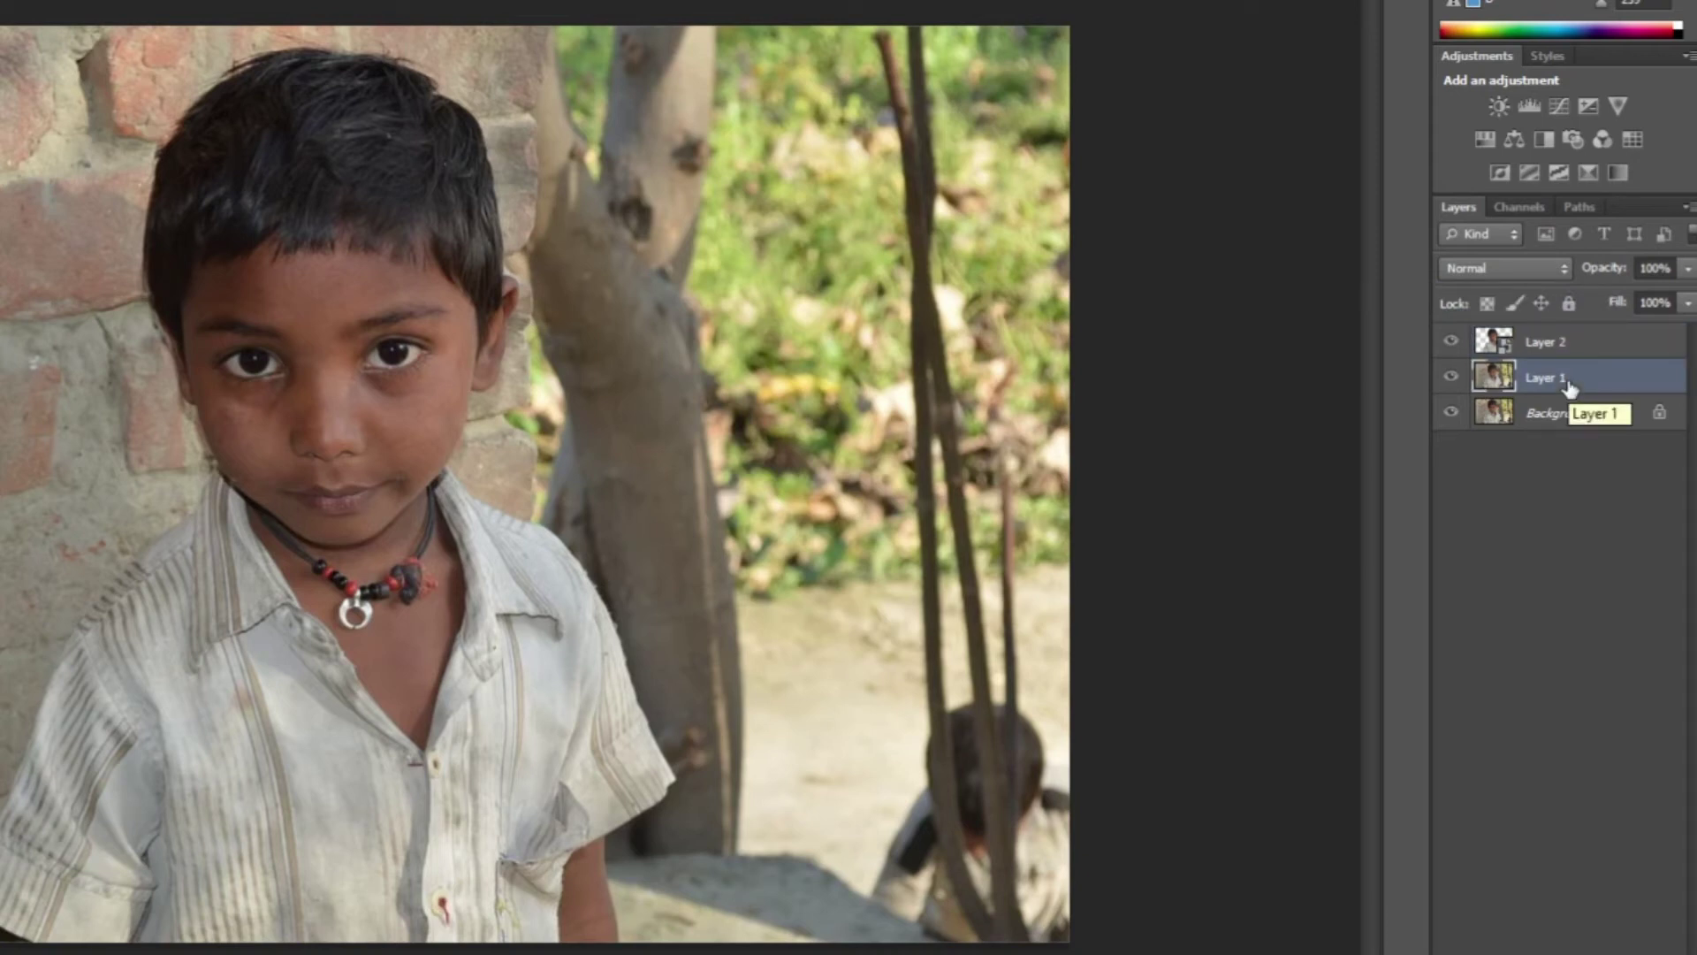
right_click(1570, 387)
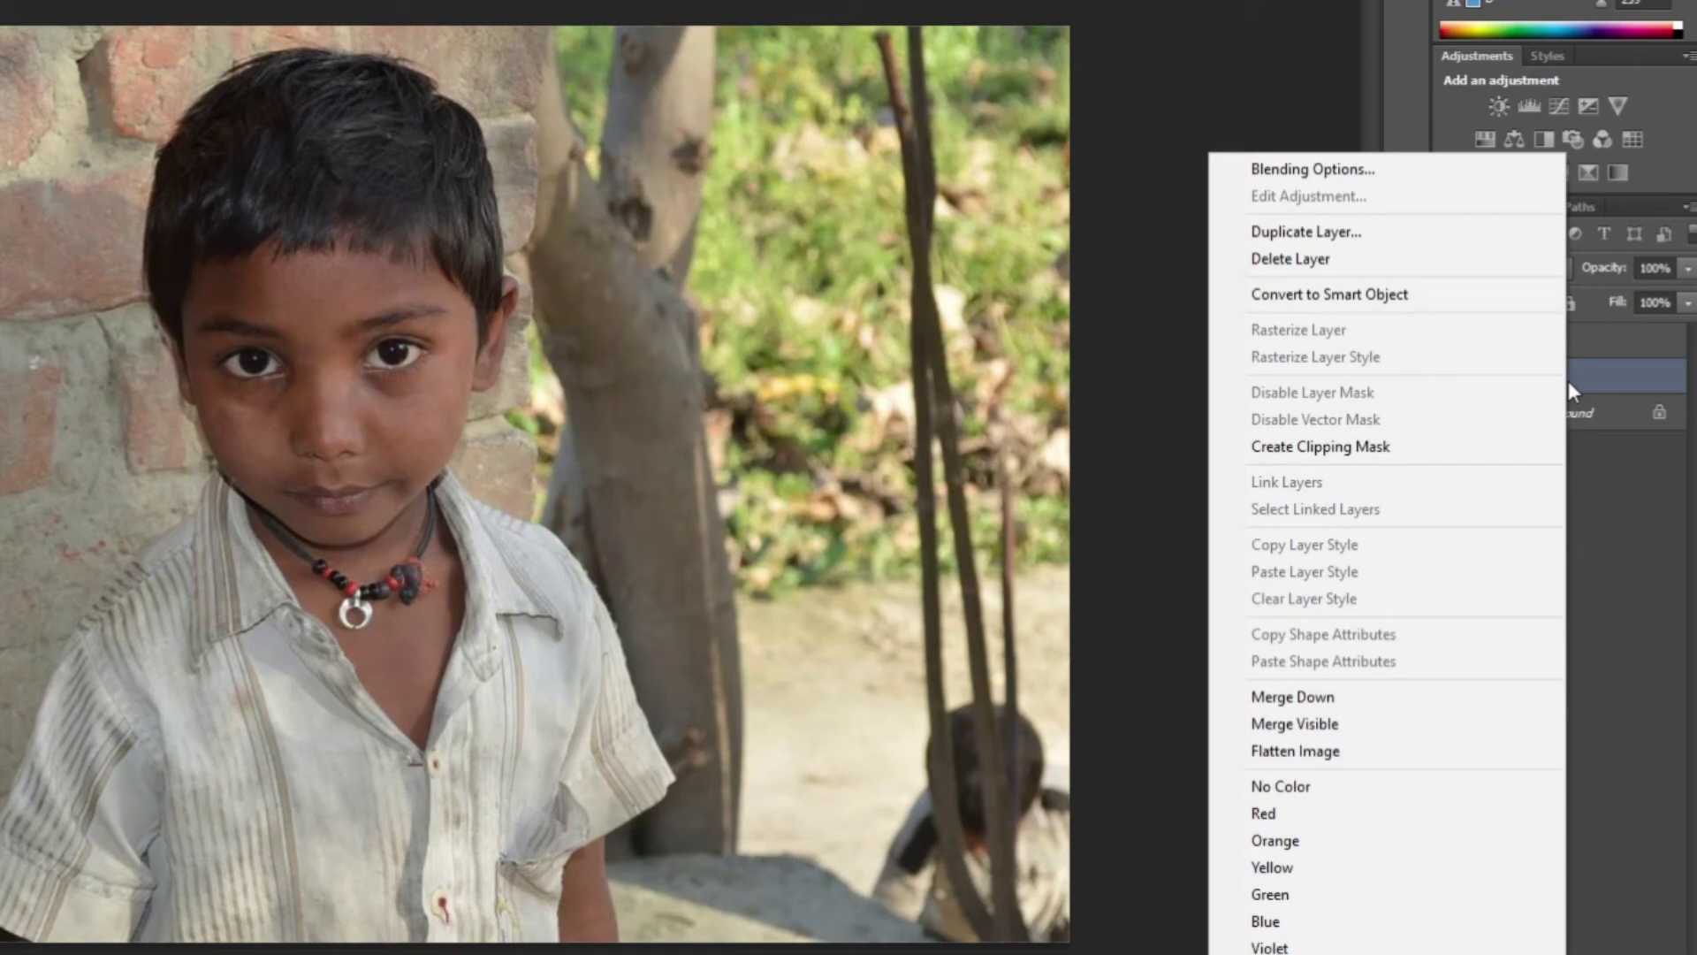
click(1371, 295)
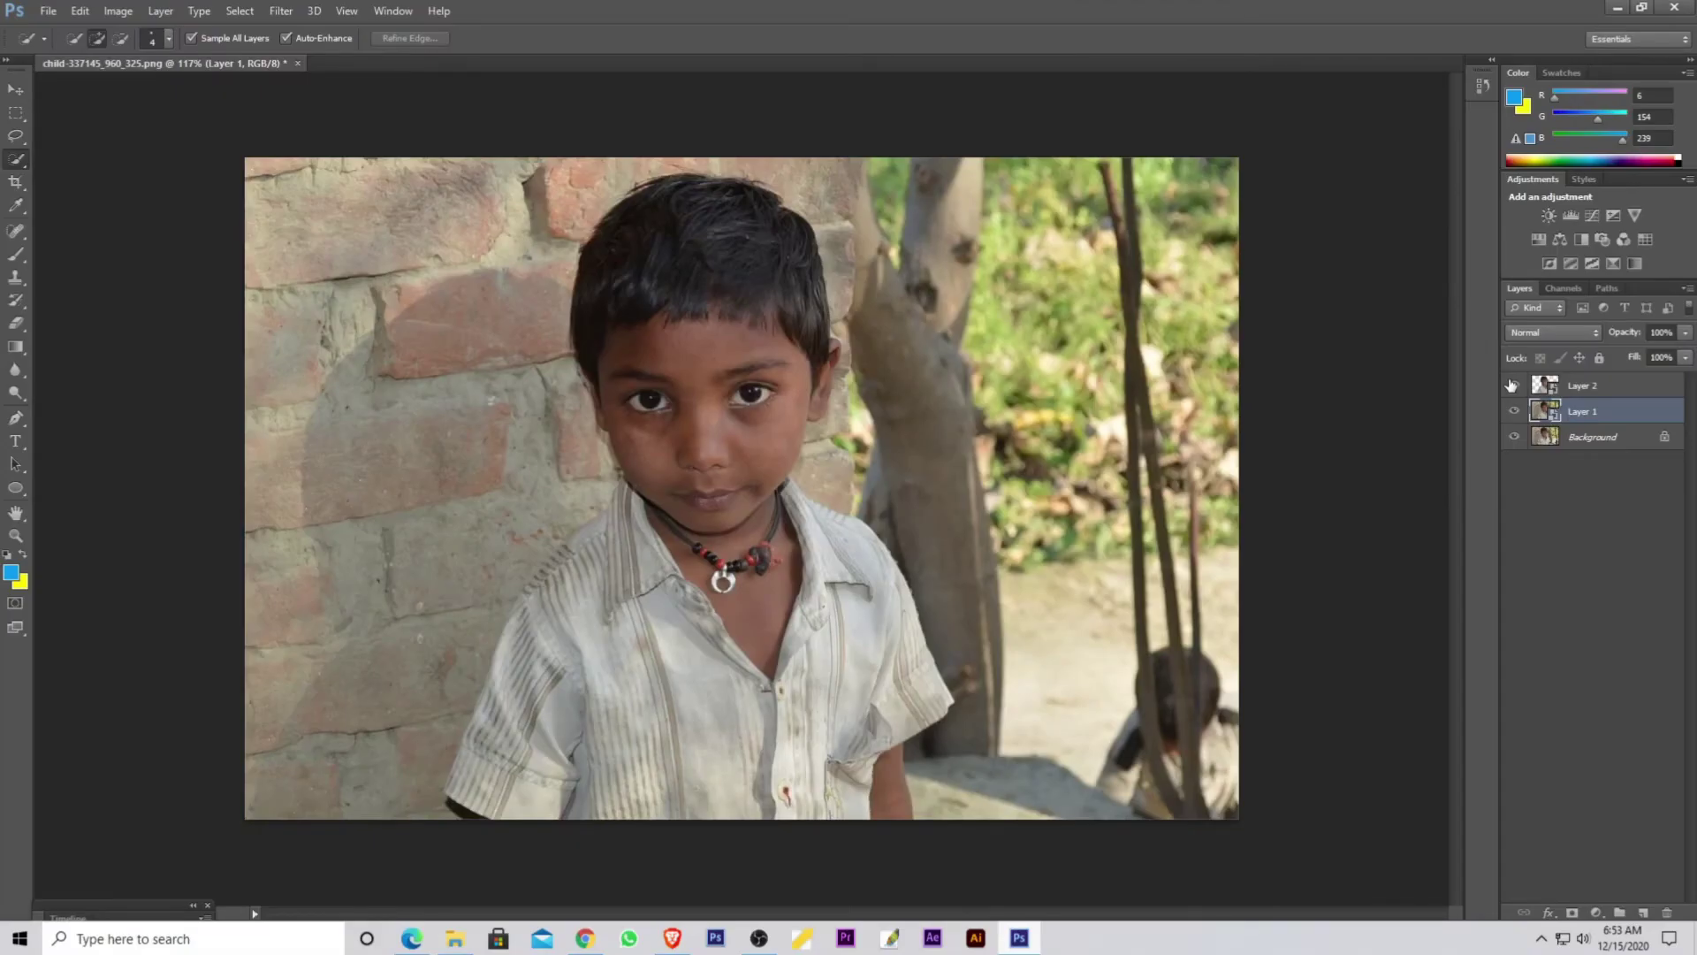
Step: Apply a Gaussian Blur with a radius of about 5 pixels to Layer 1, beneath the cut-out boy
click(1618, 389)
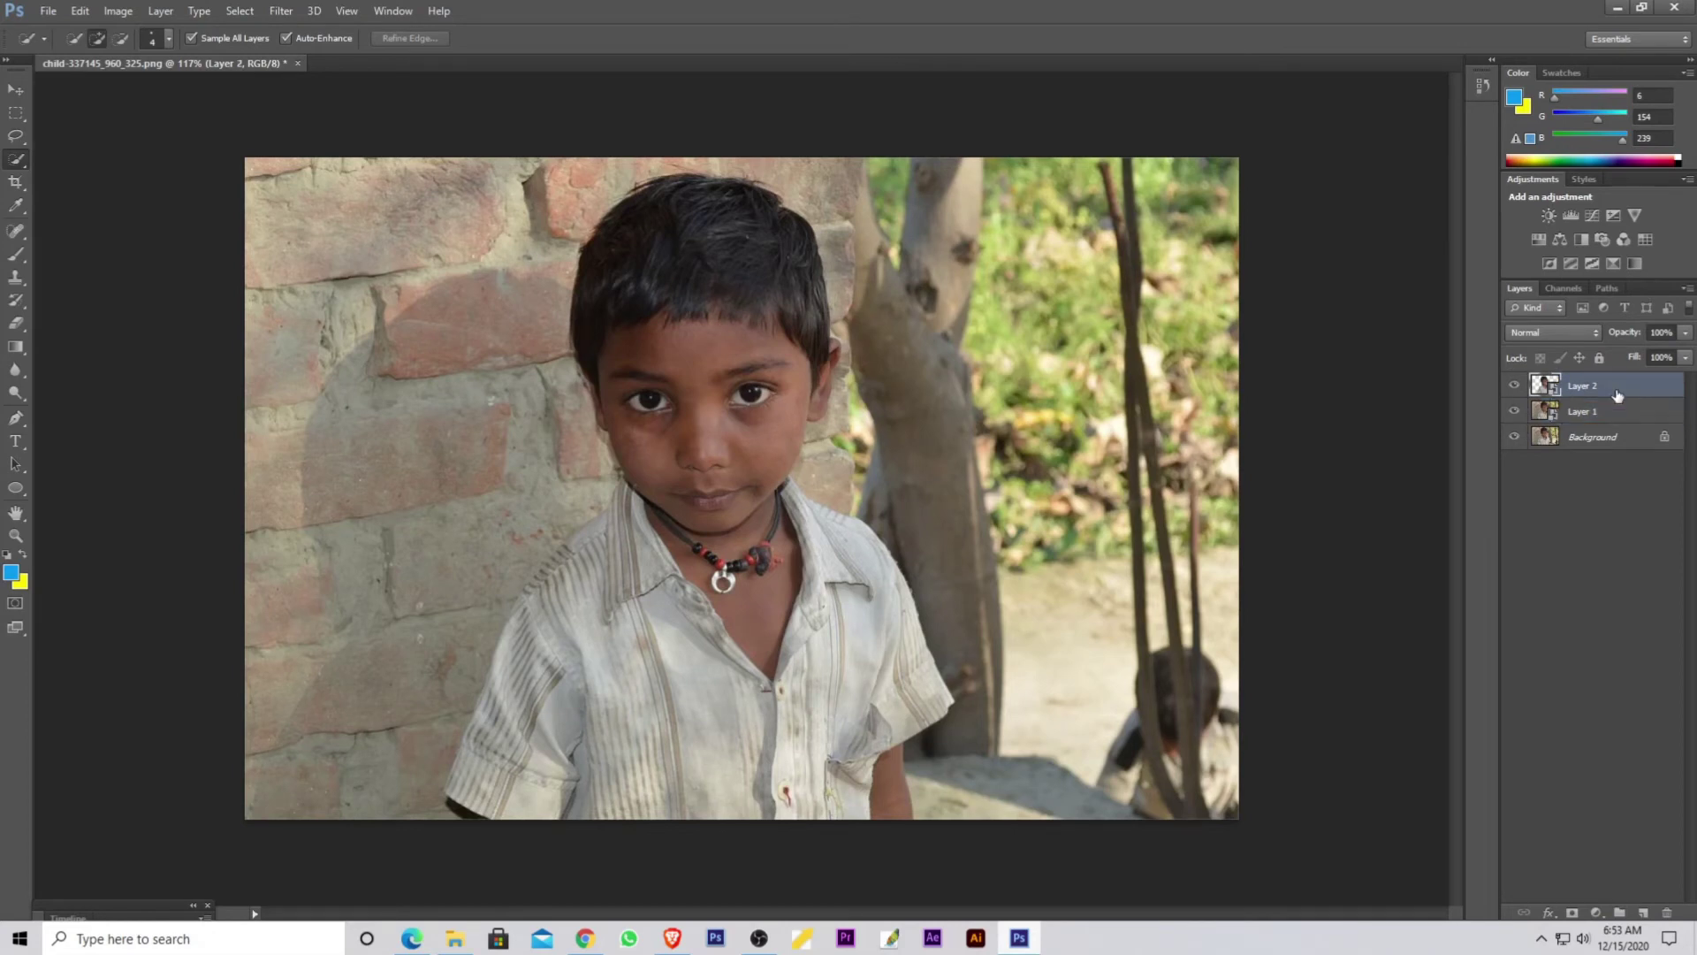
click(1608, 411)
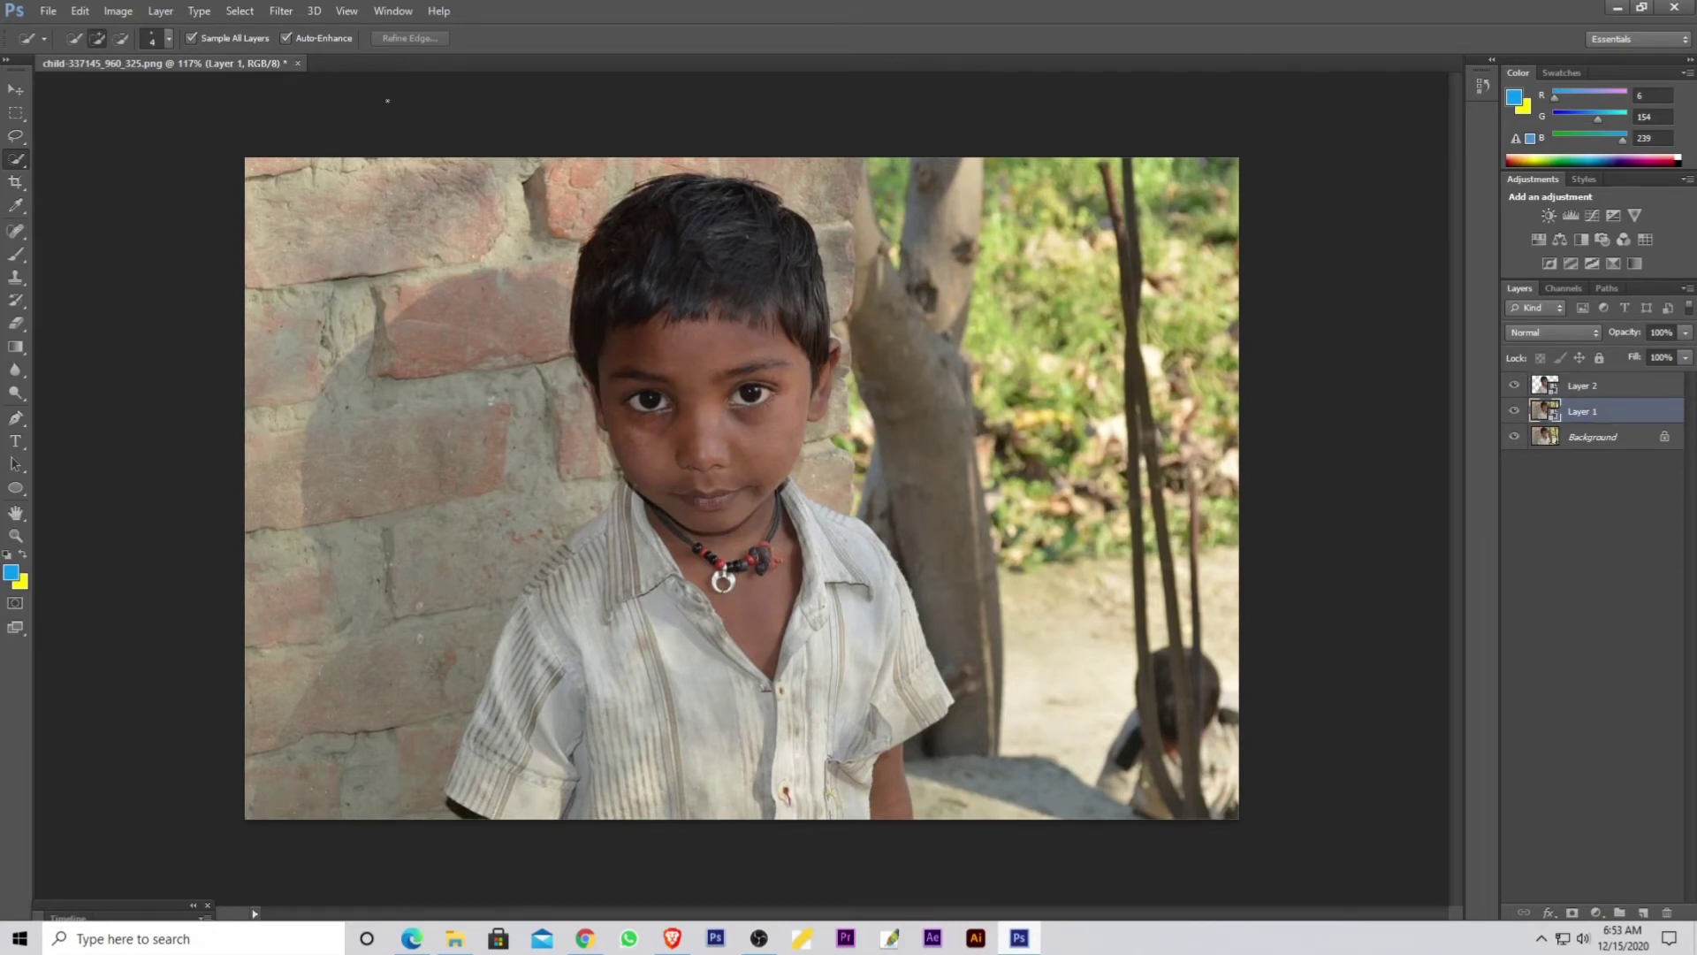
click(279, 12)
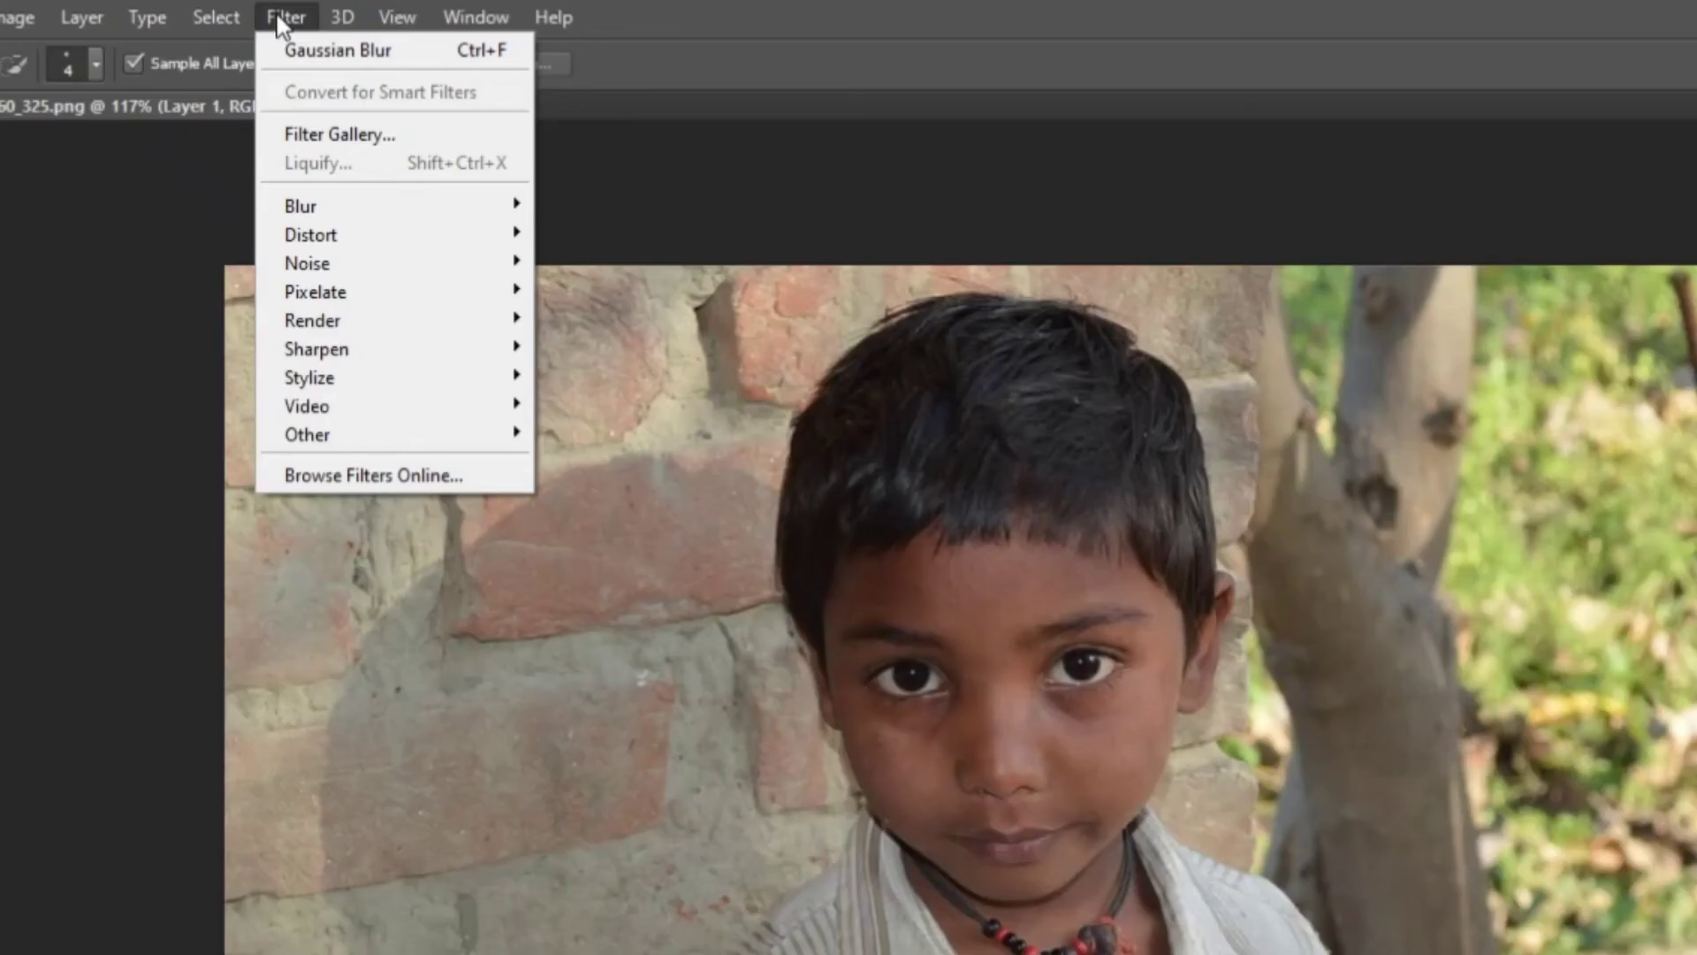
mouse_move(409, 209)
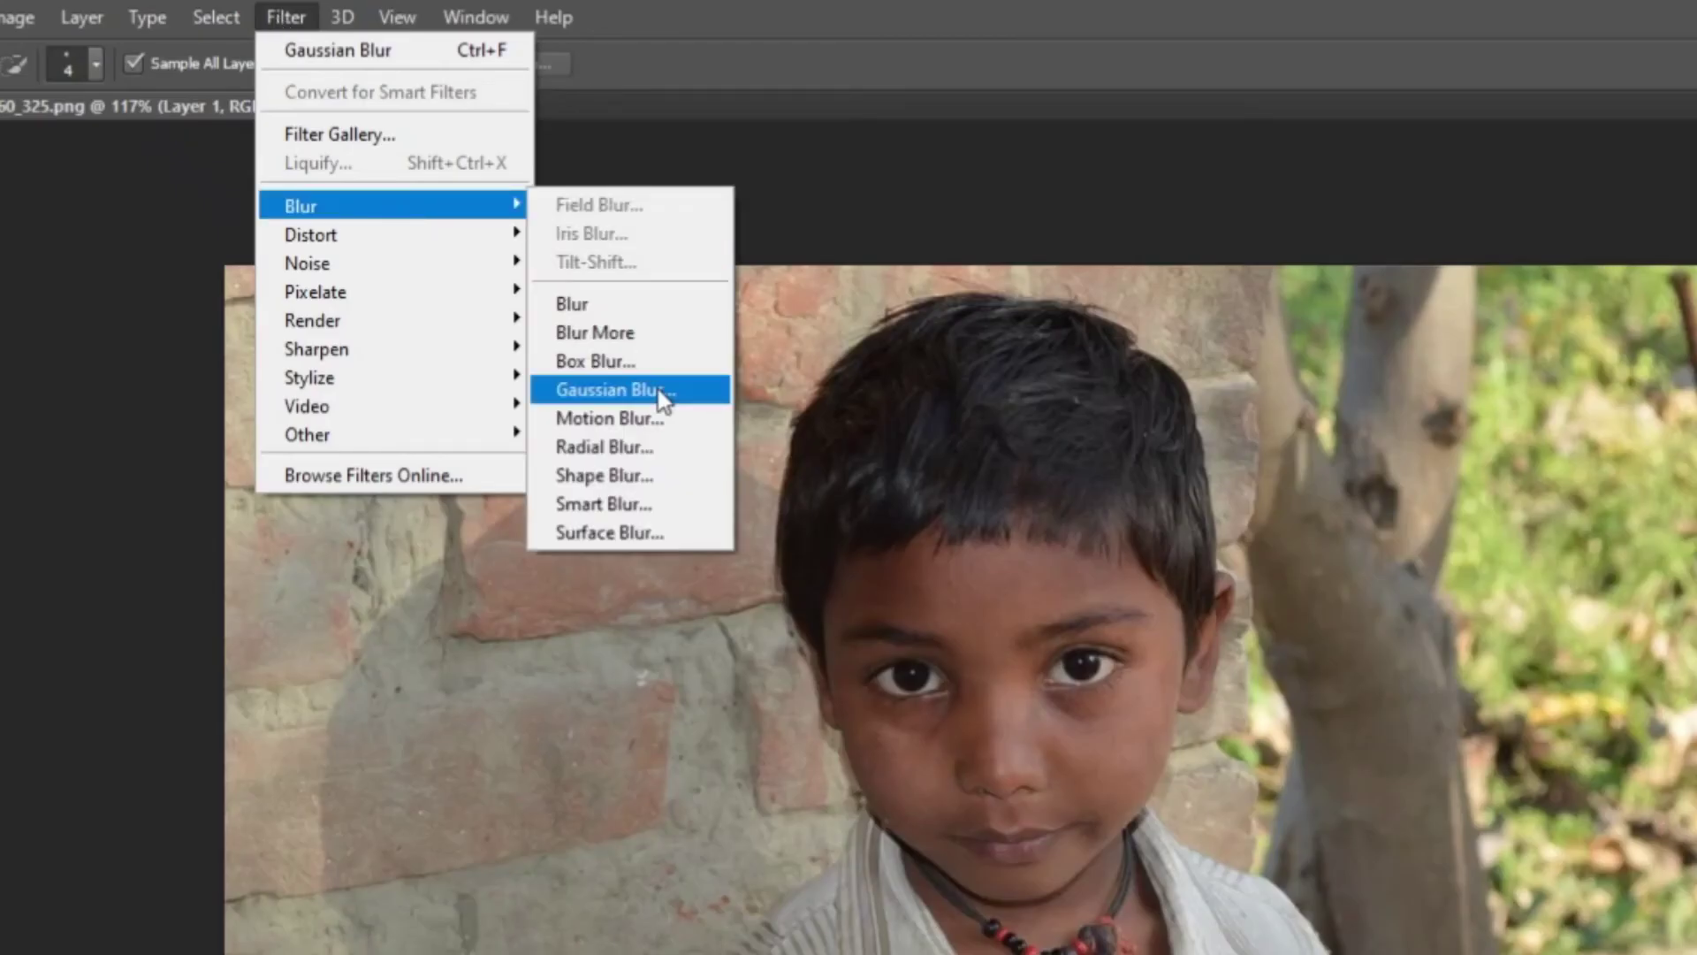
click(614, 389)
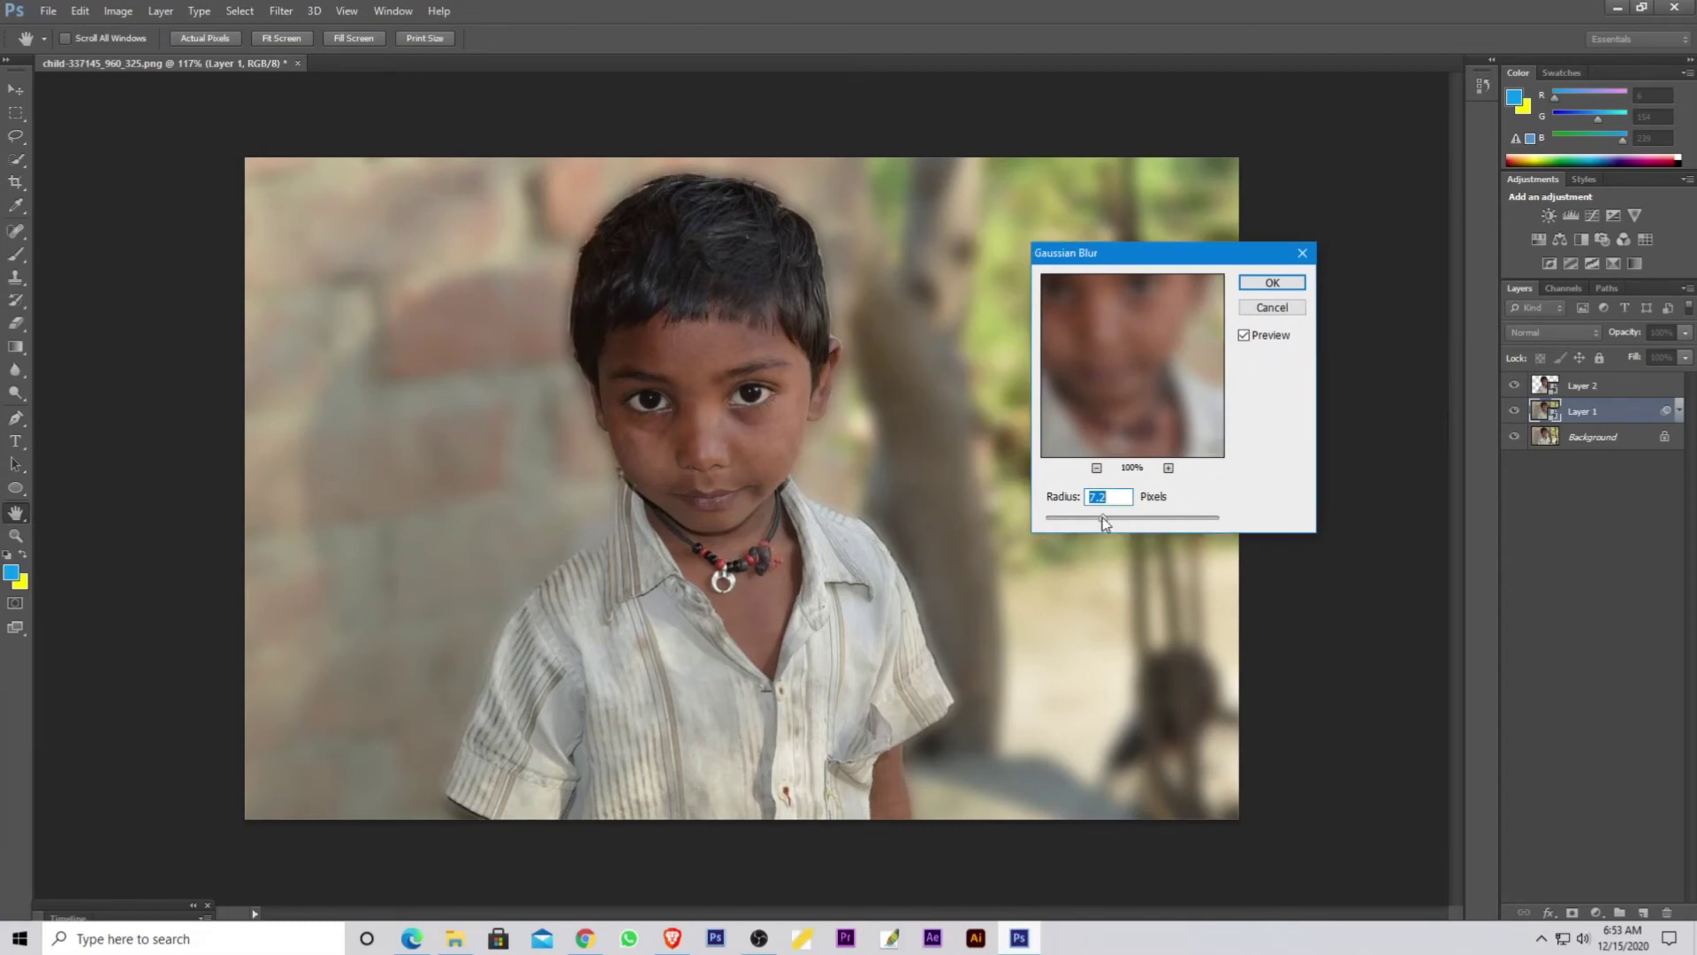
drag(1099, 517, 1175, 522)
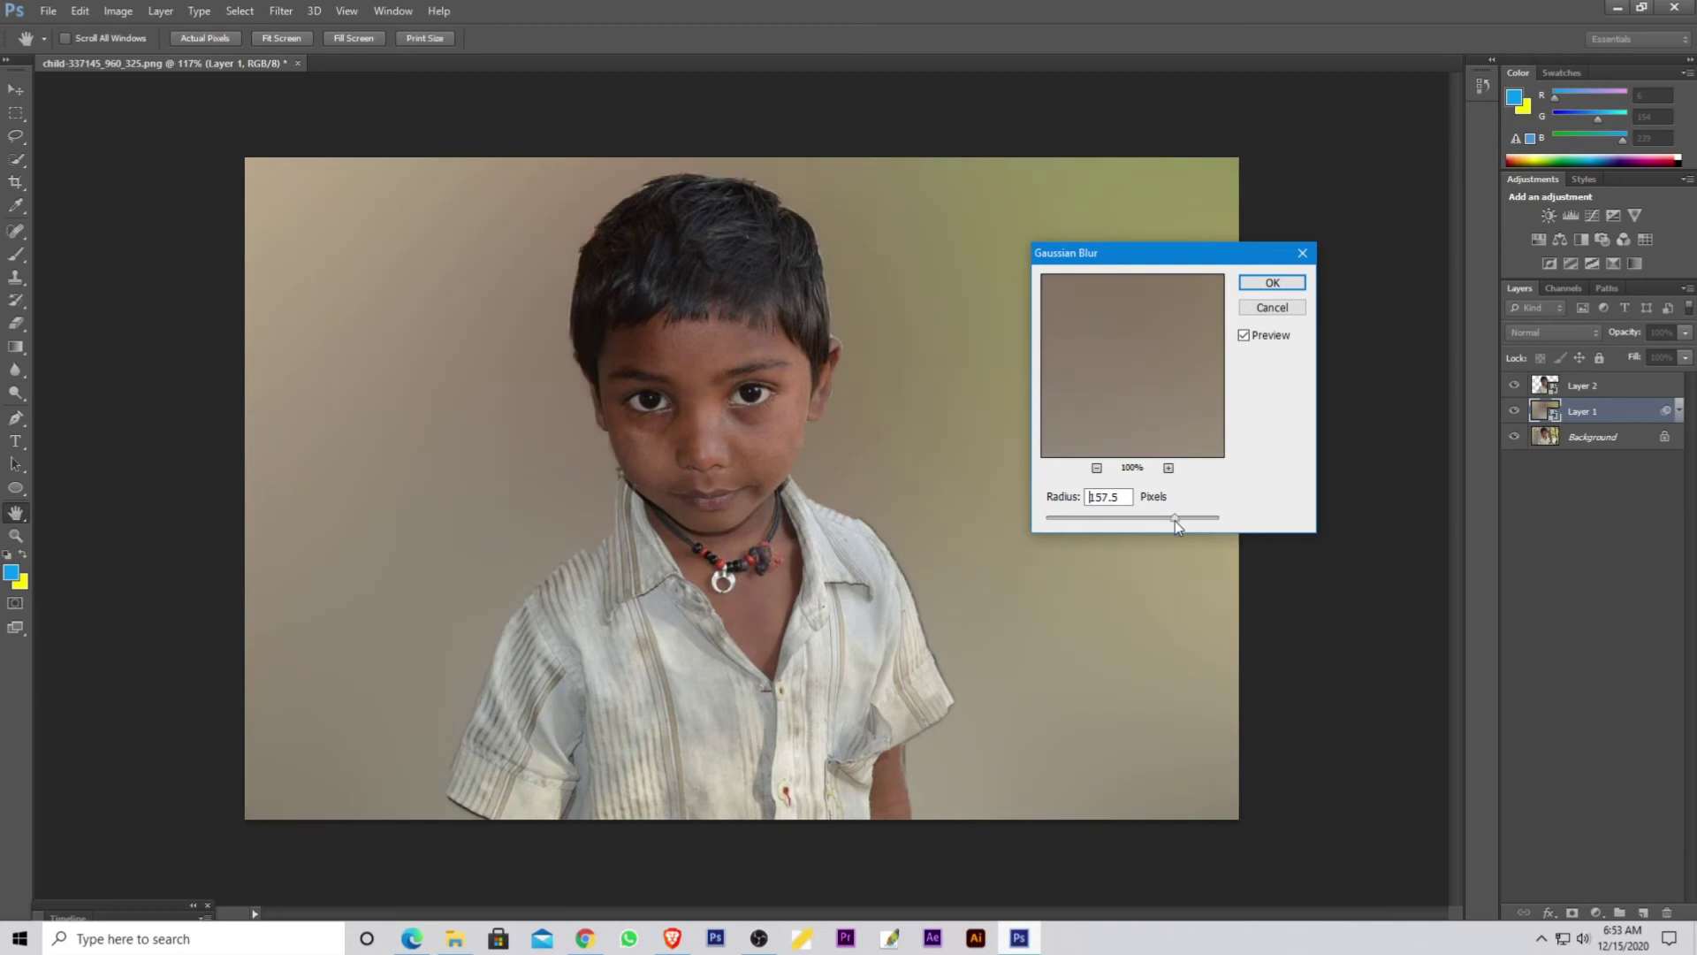
drag(1174, 522, 1094, 521)
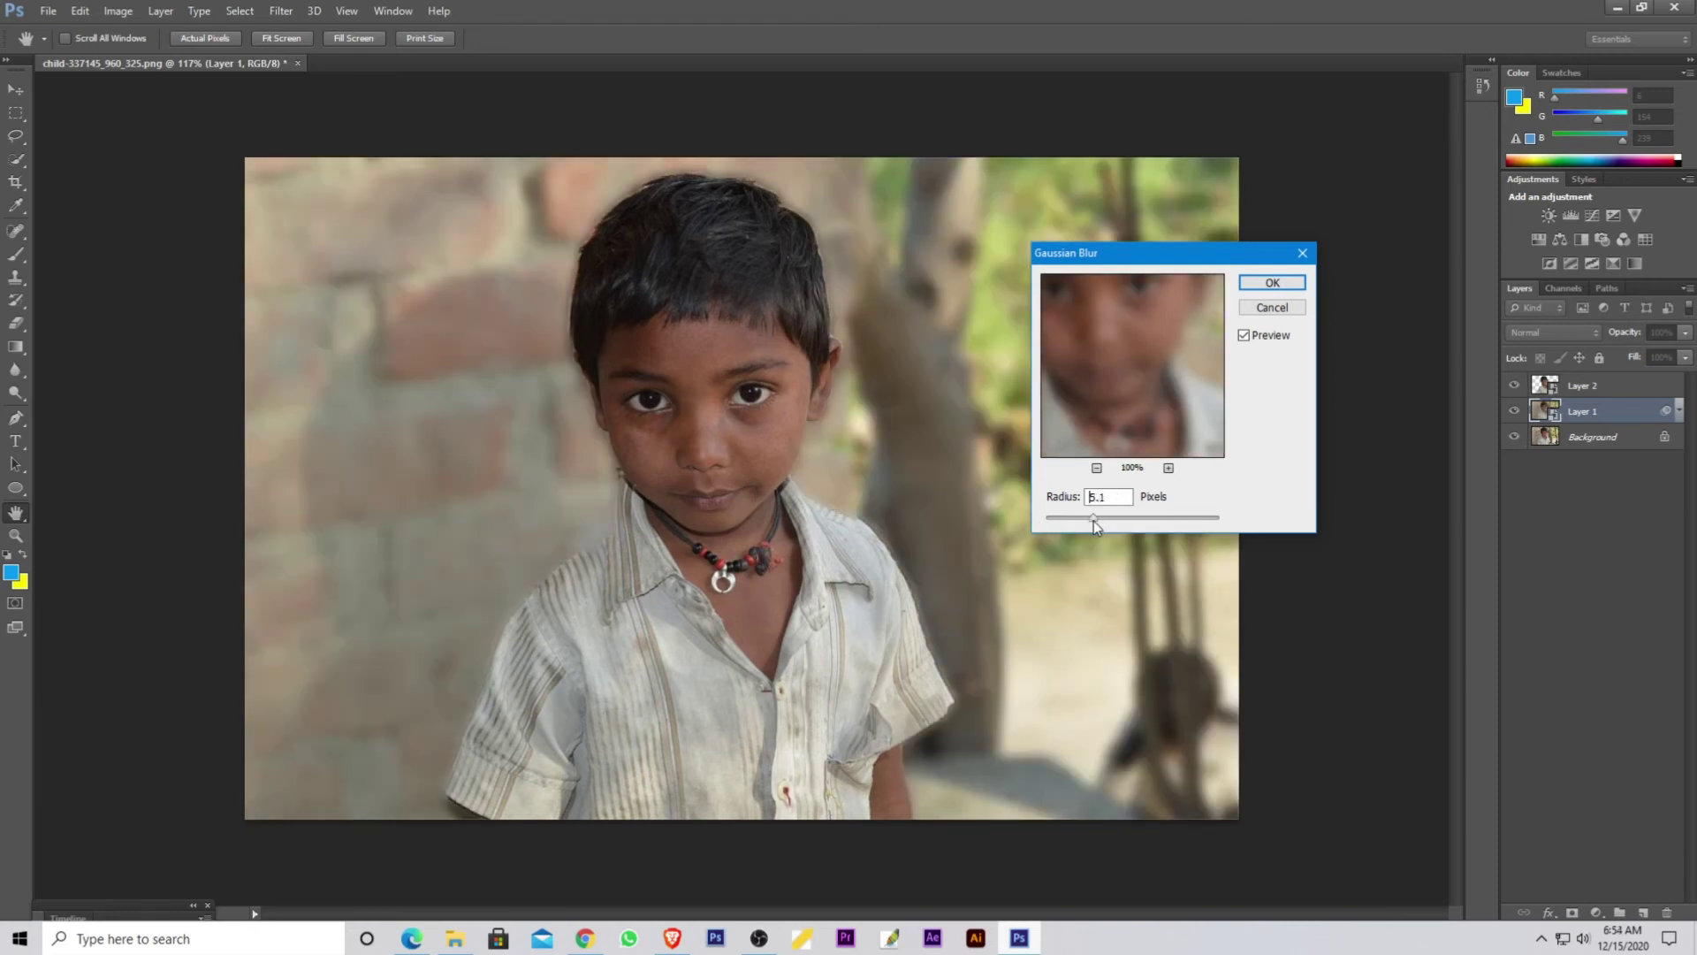
drag(1094, 521, 1093, 520)
drag(1092, 518, 1094, 517)
click(1271, 284)
key(w)
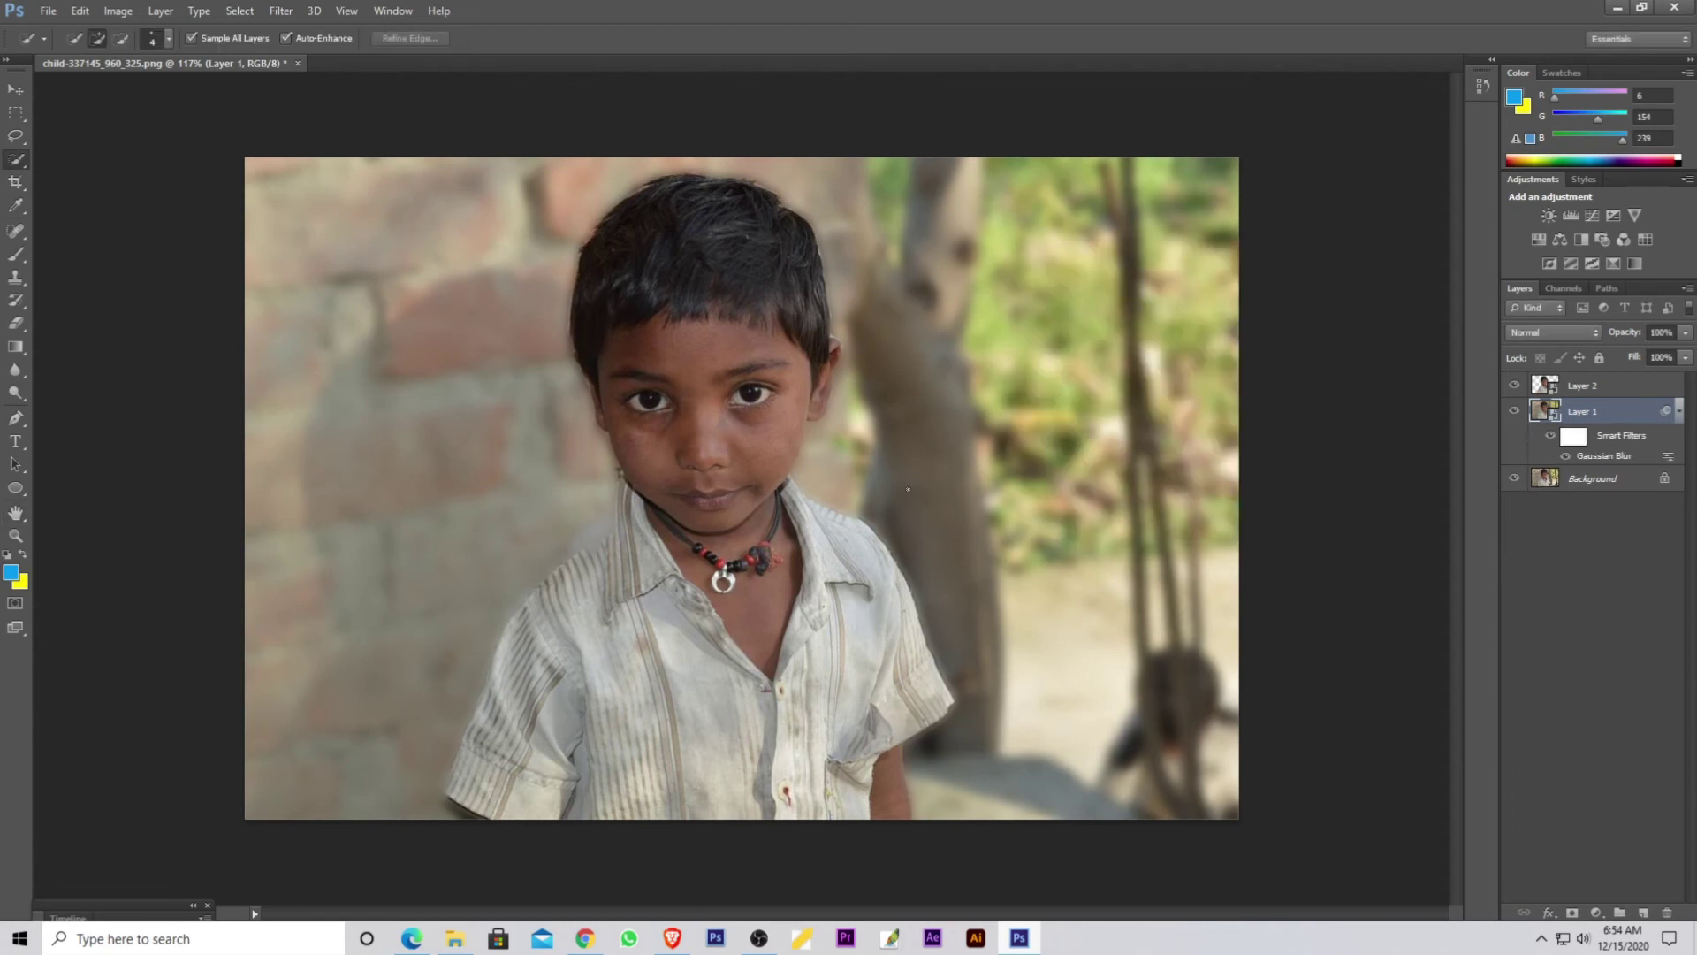
Step: Merge Layer 2, Layer 1 and the Background into a single layer
scroll(866, 511, up, 1)
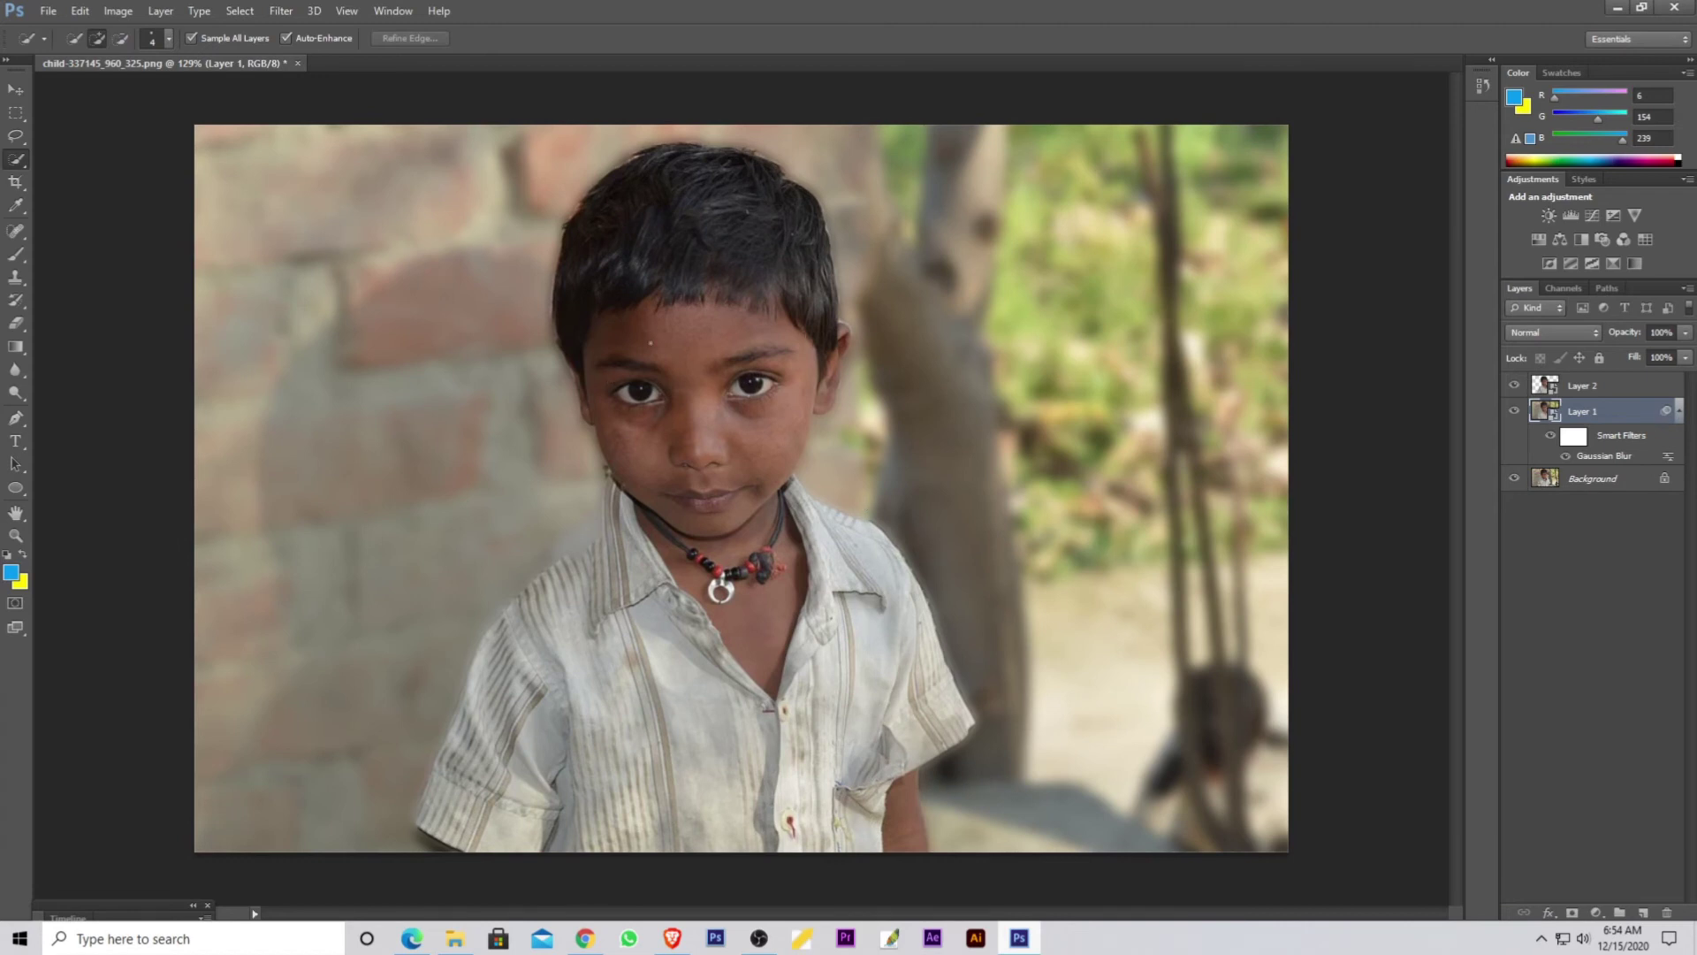
scroll(650, 342, down, 2)
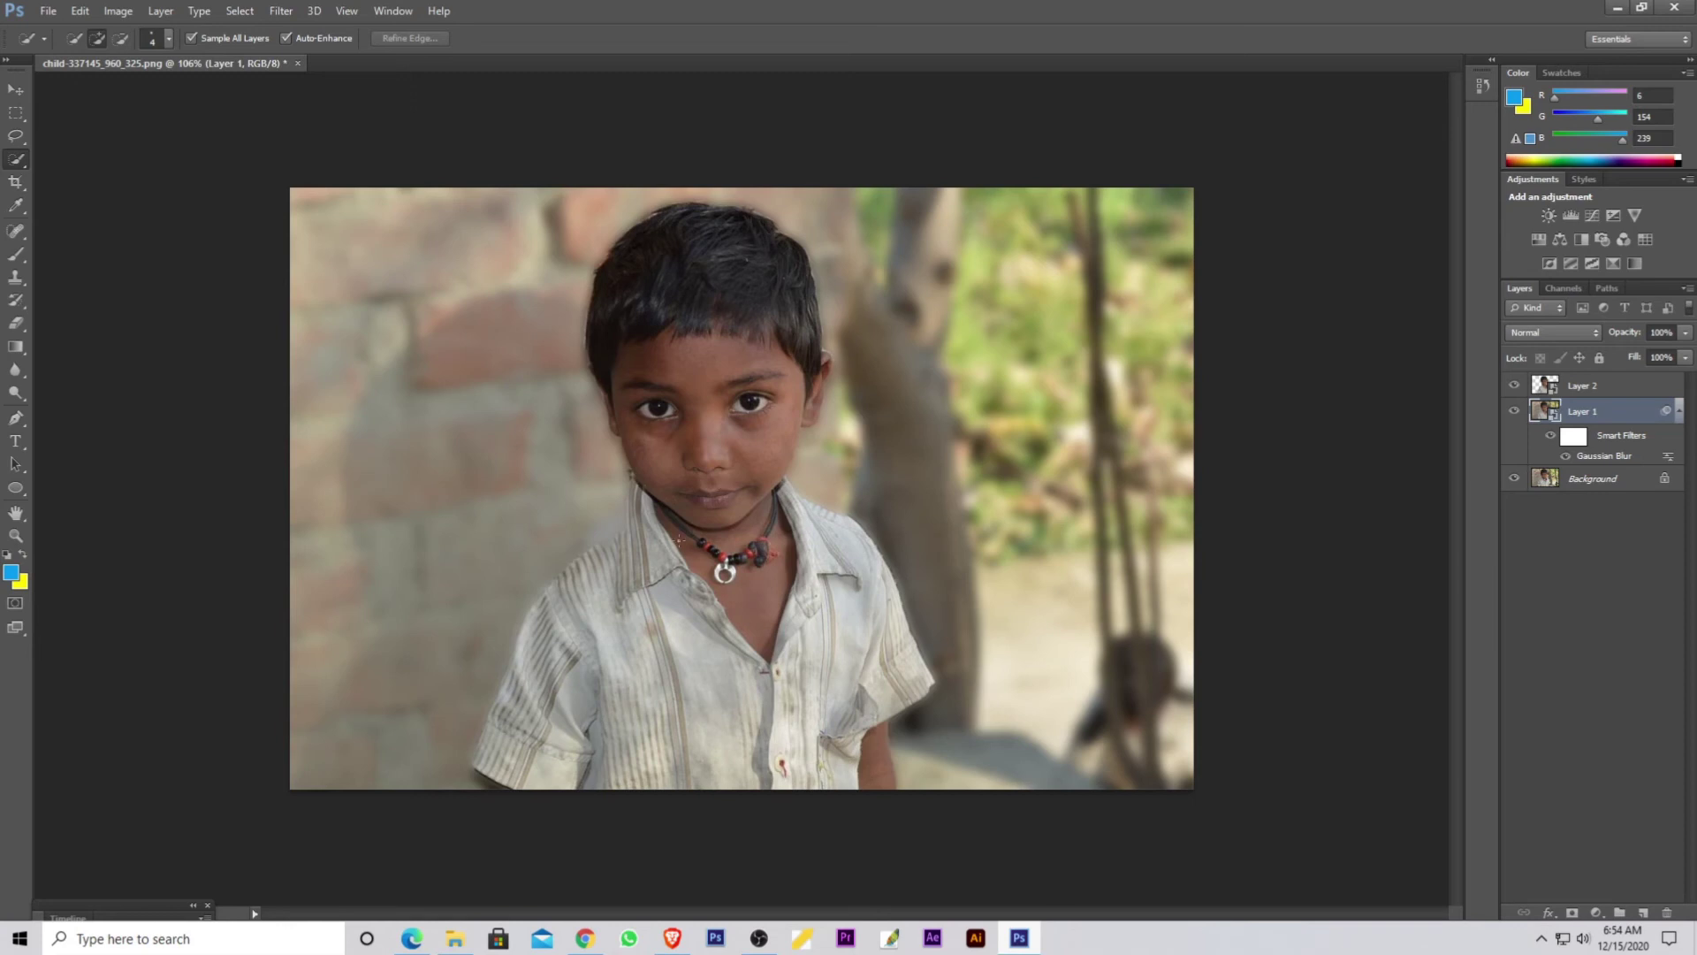
scroll(679, 539, down, 2)
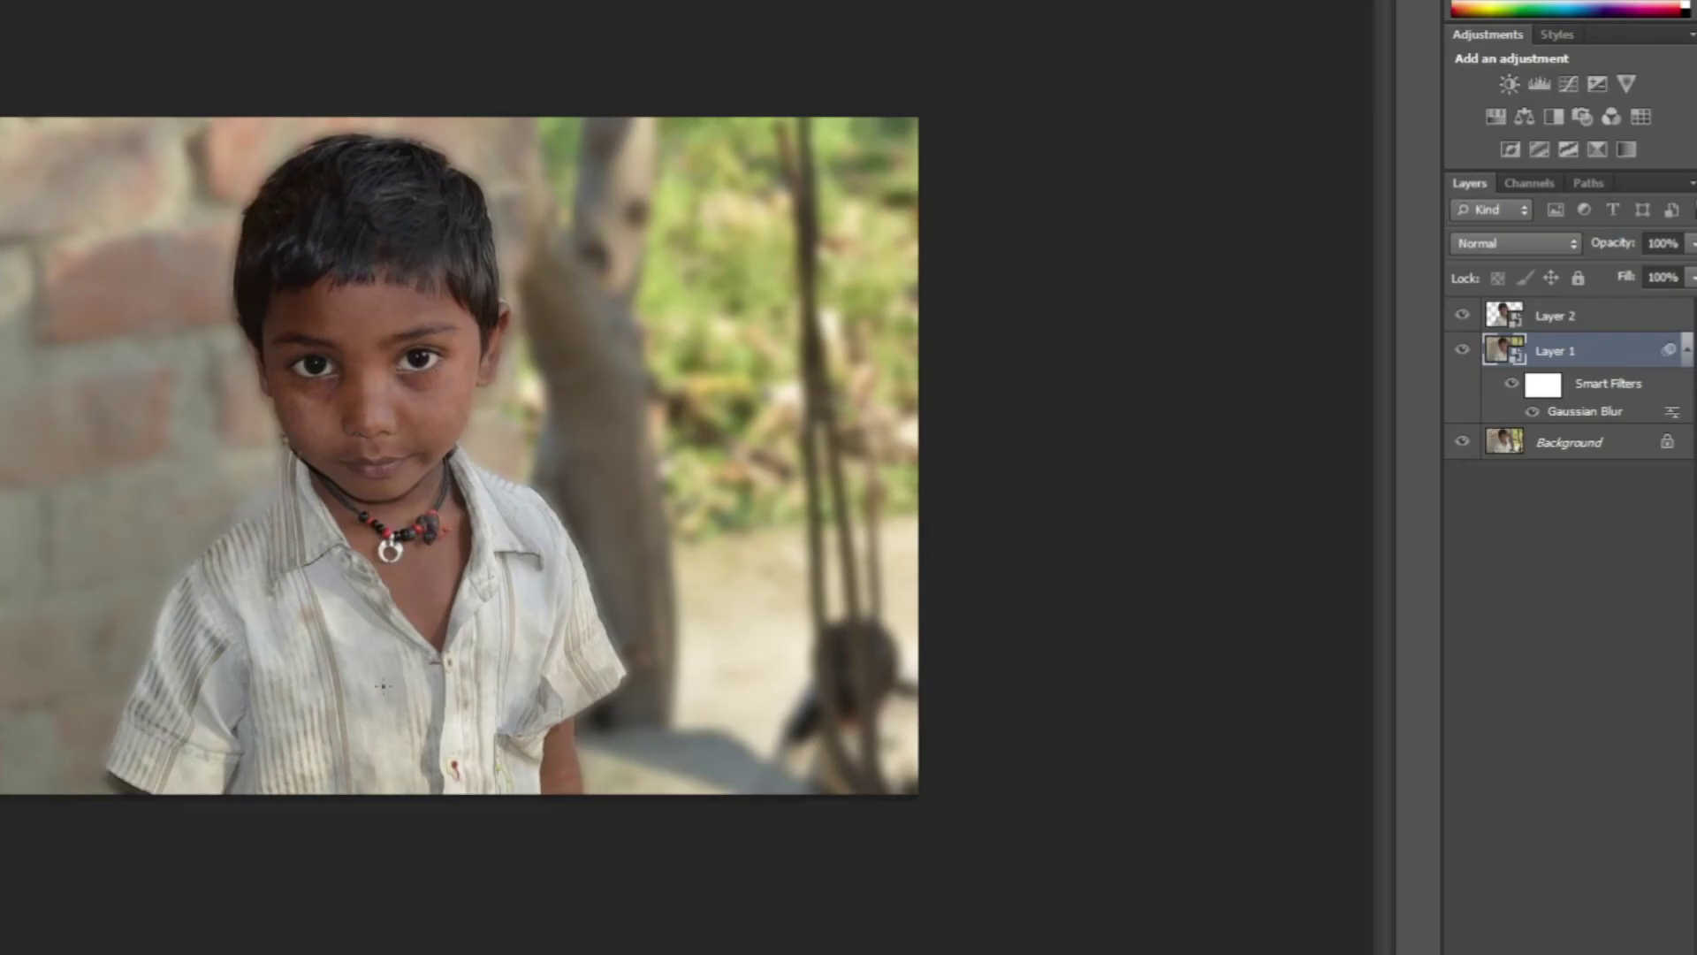
scroll(382, 686, up, 1)
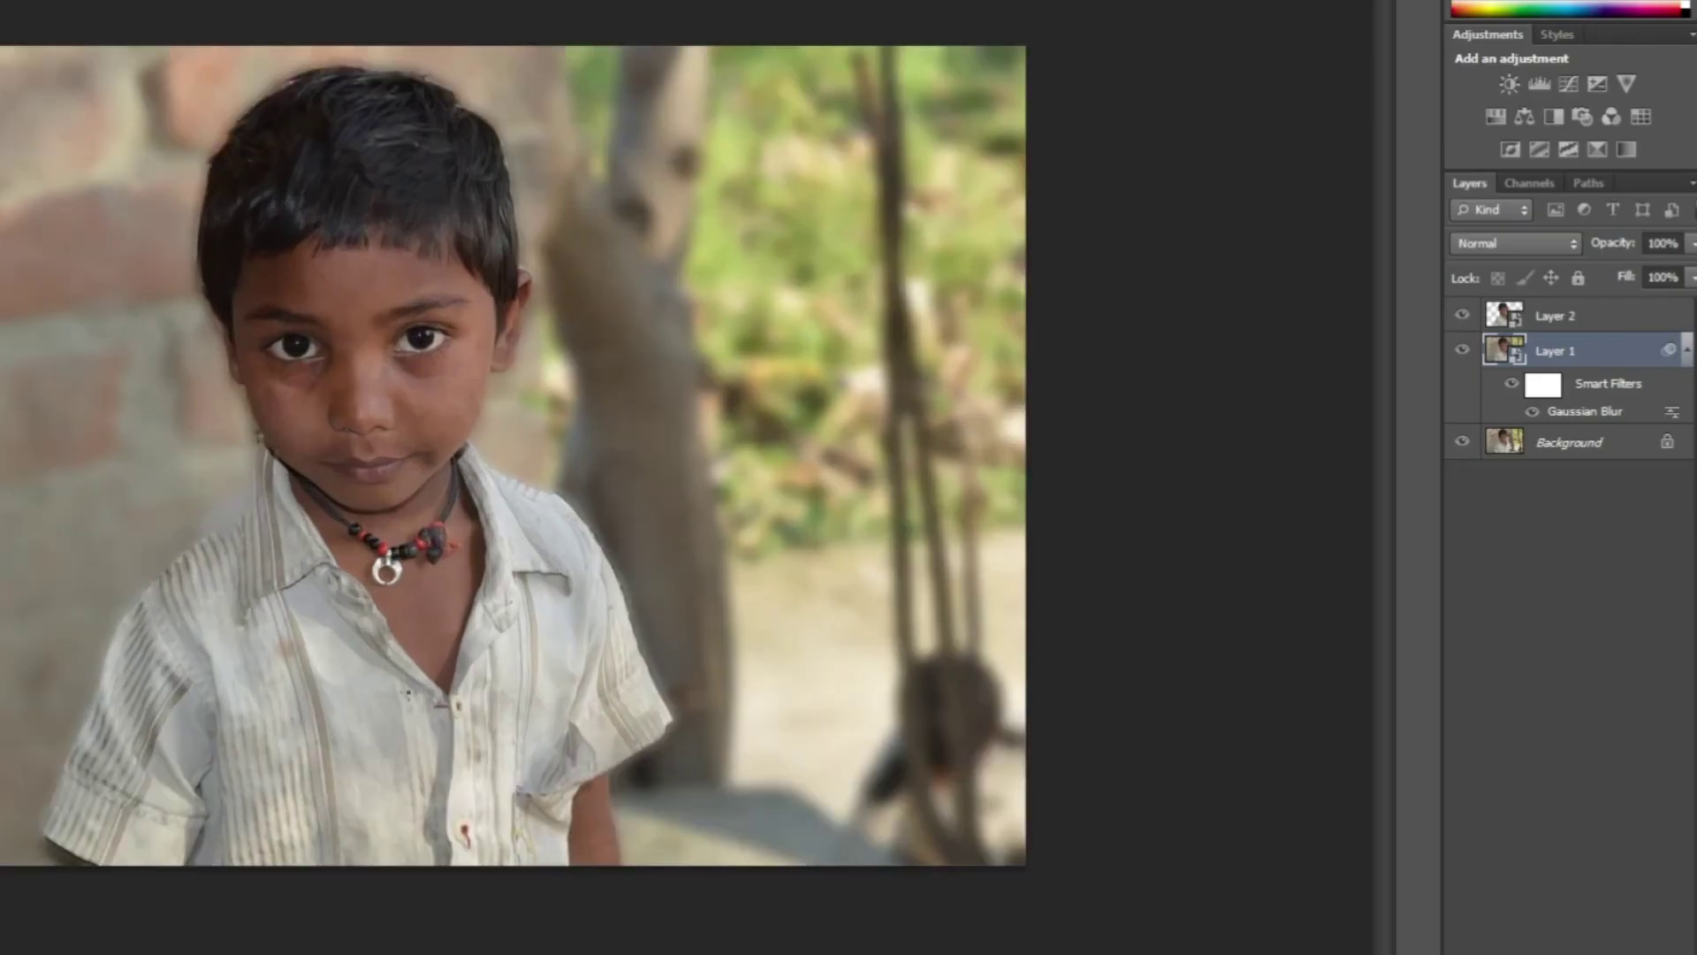
ctrl+click(1571, 319)
ctrl+click(1564, 443)
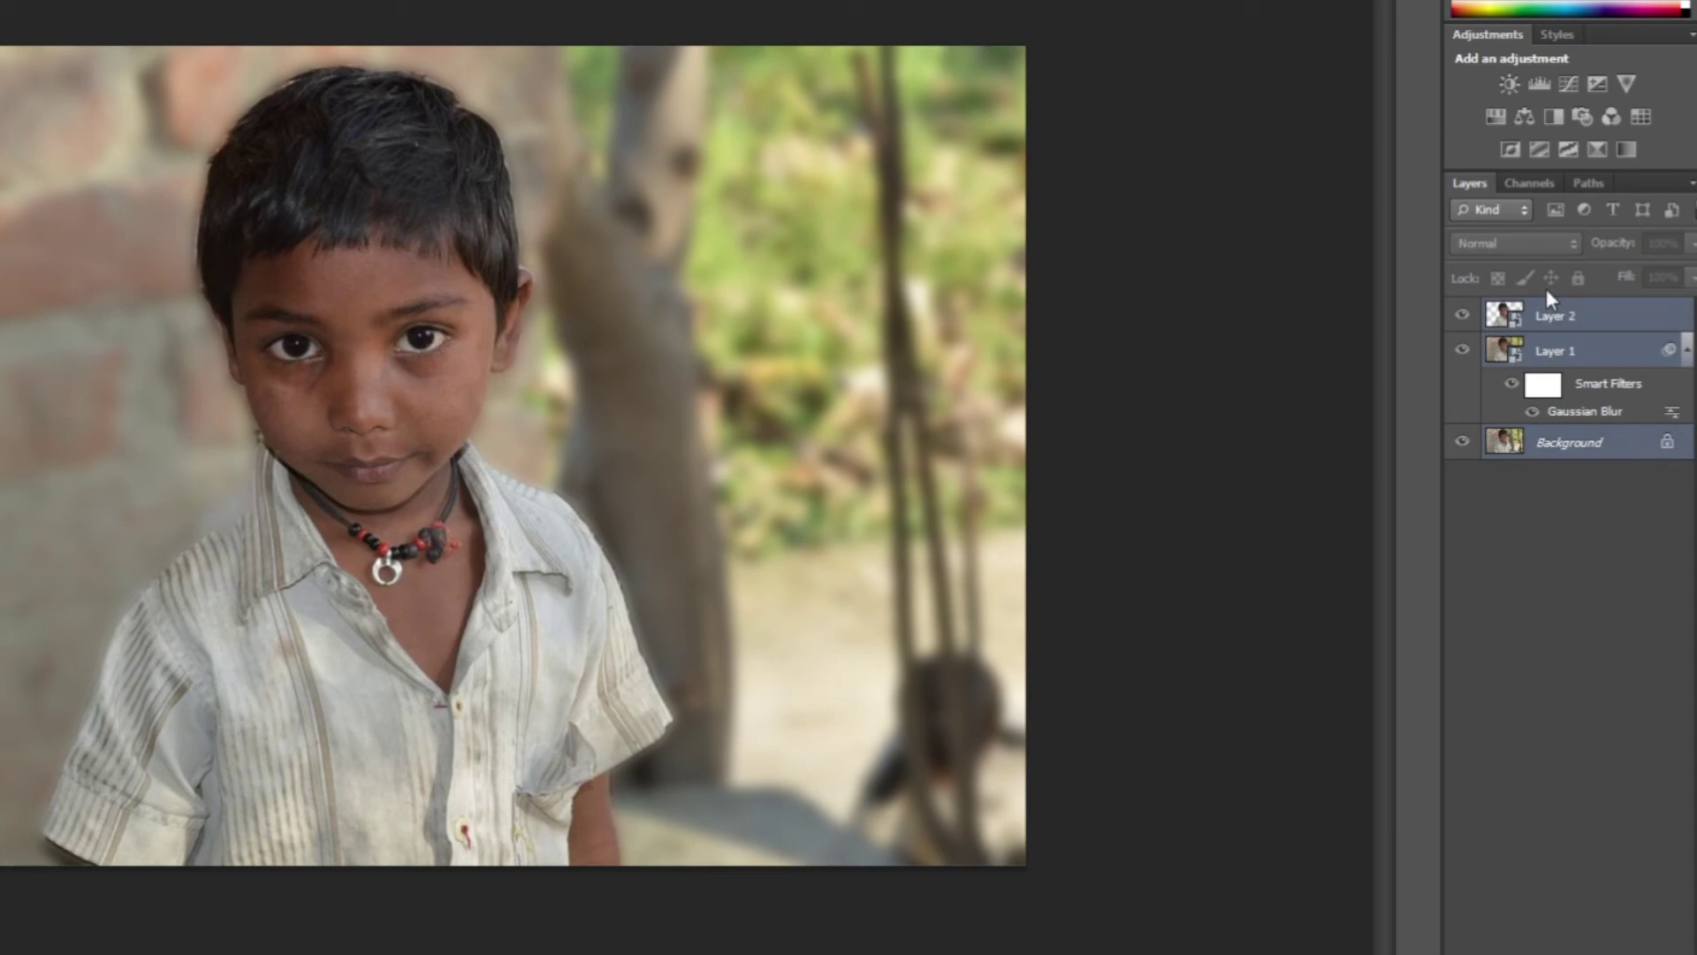
right_click(1596, 319)
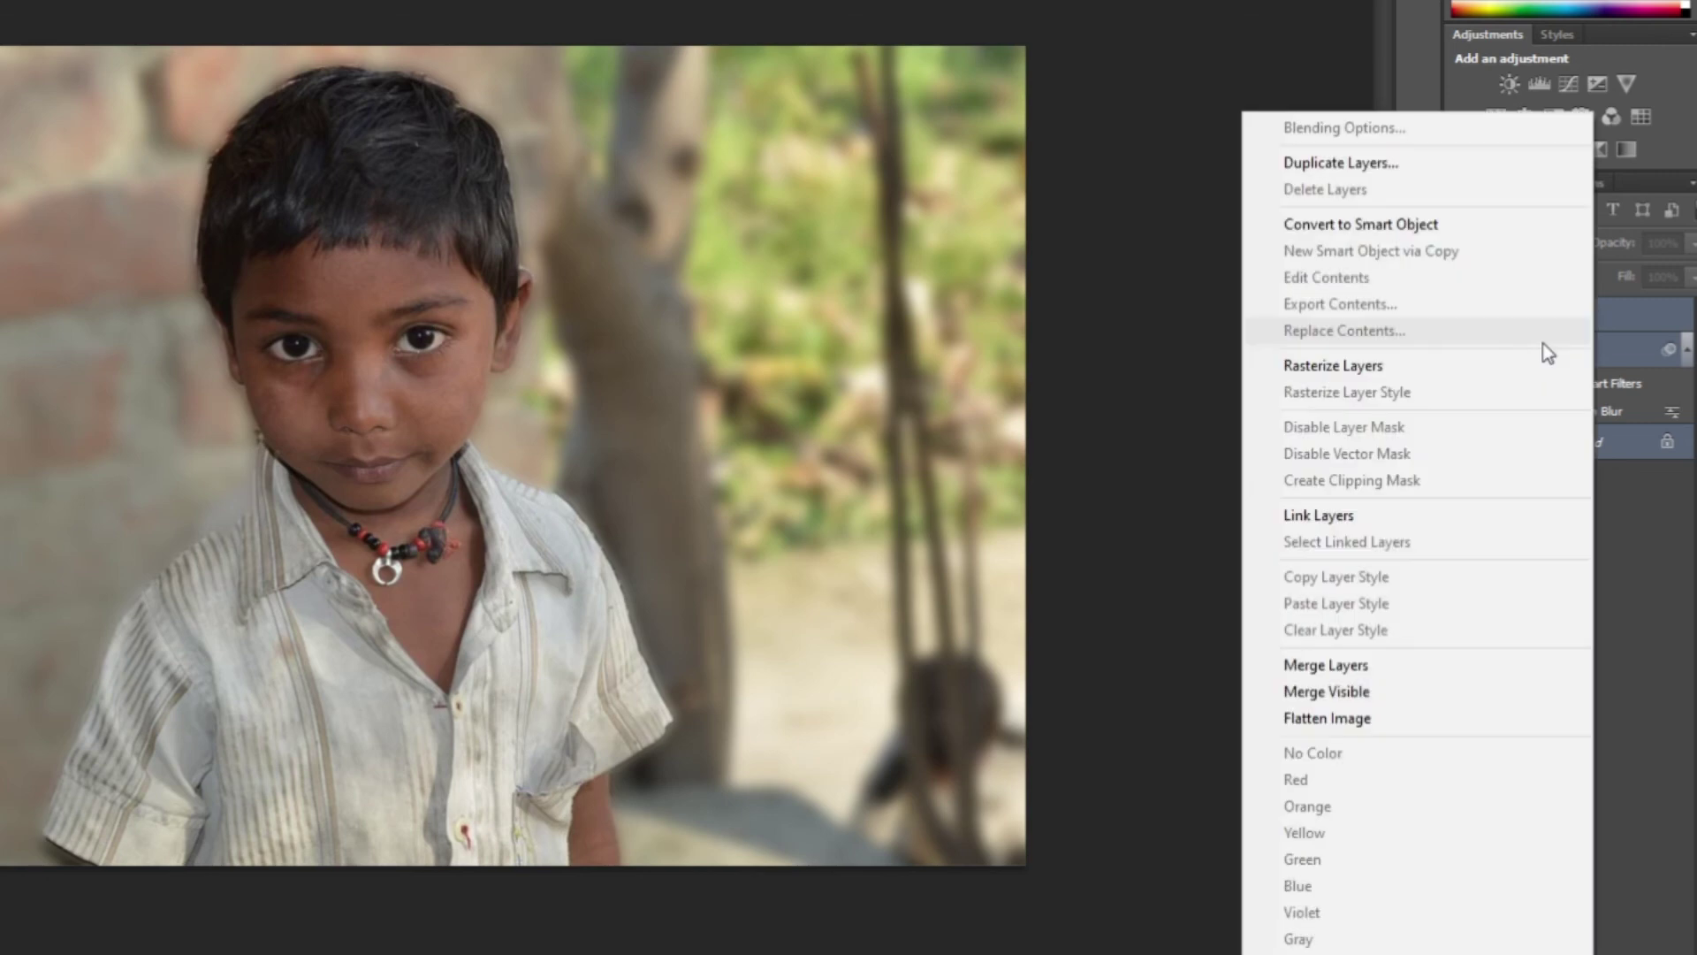
click(1340, 672)
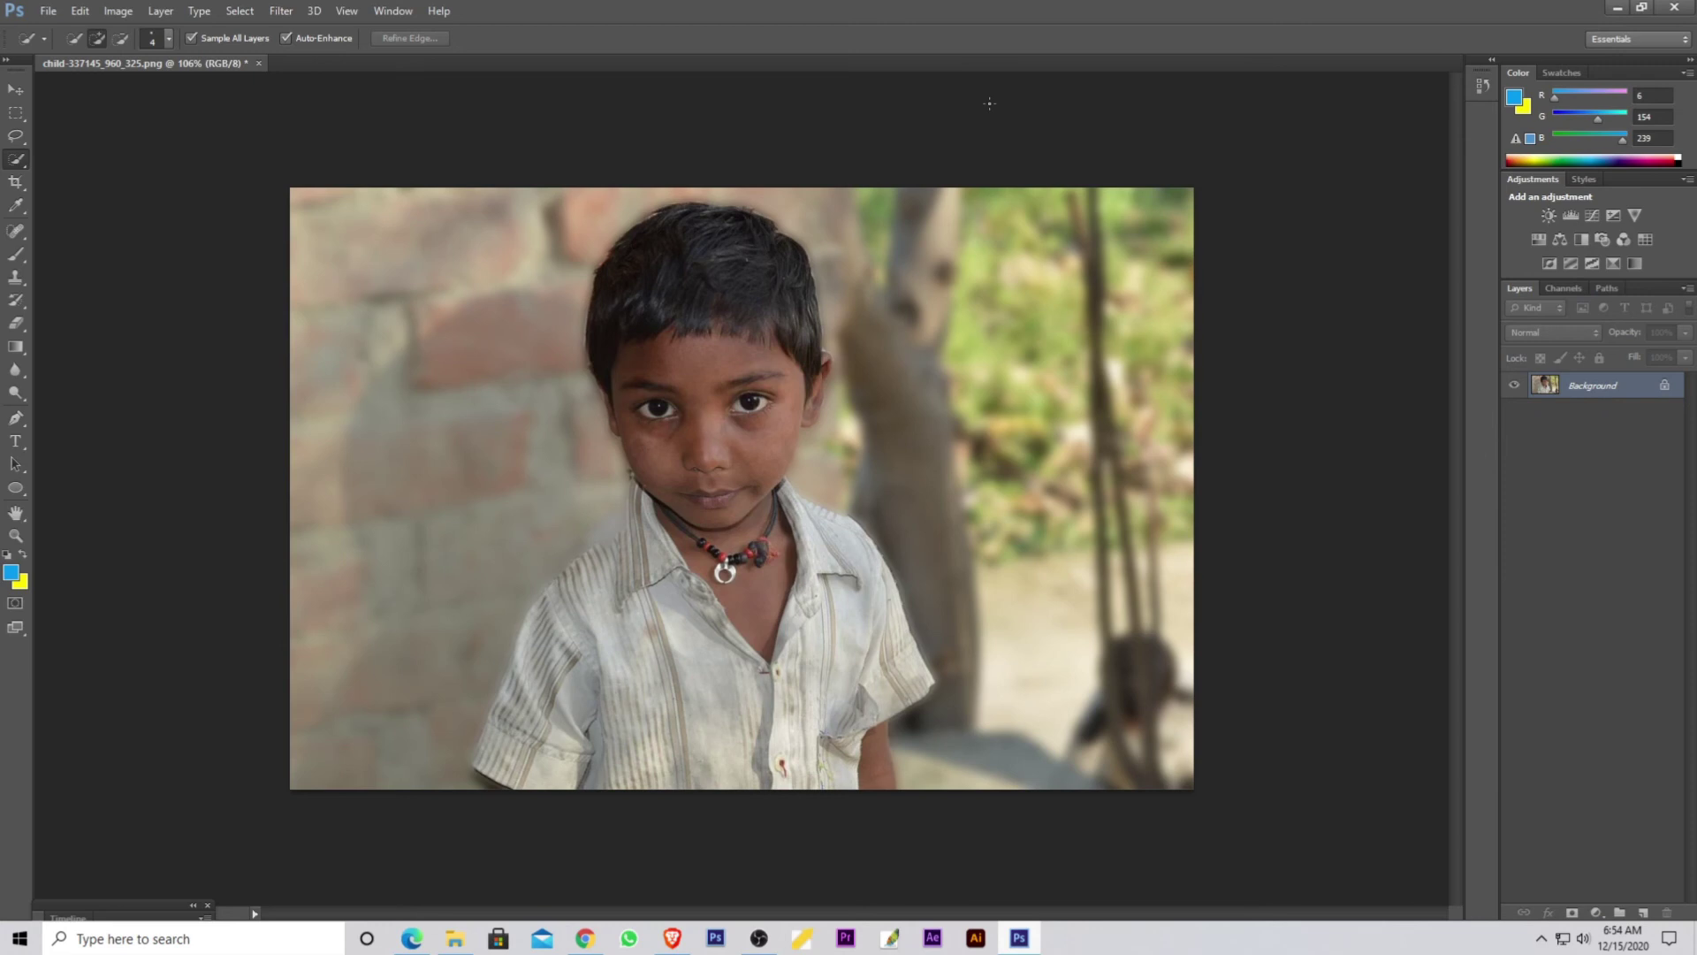
click(47, 11)
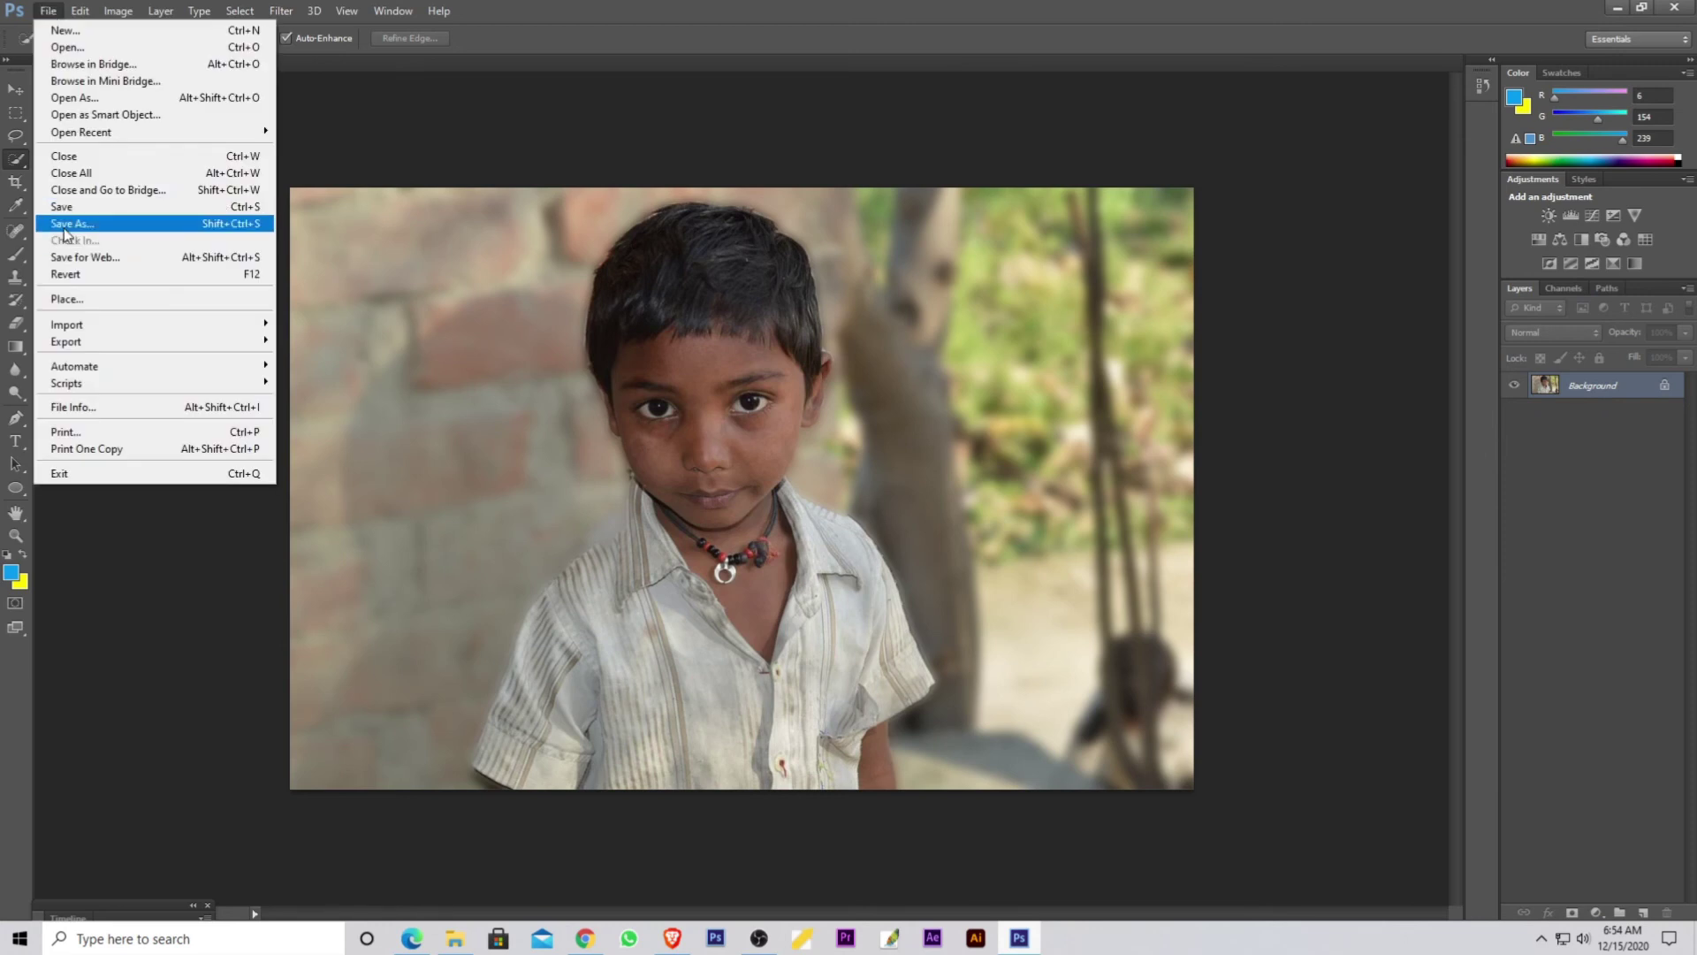
click(829, 151)
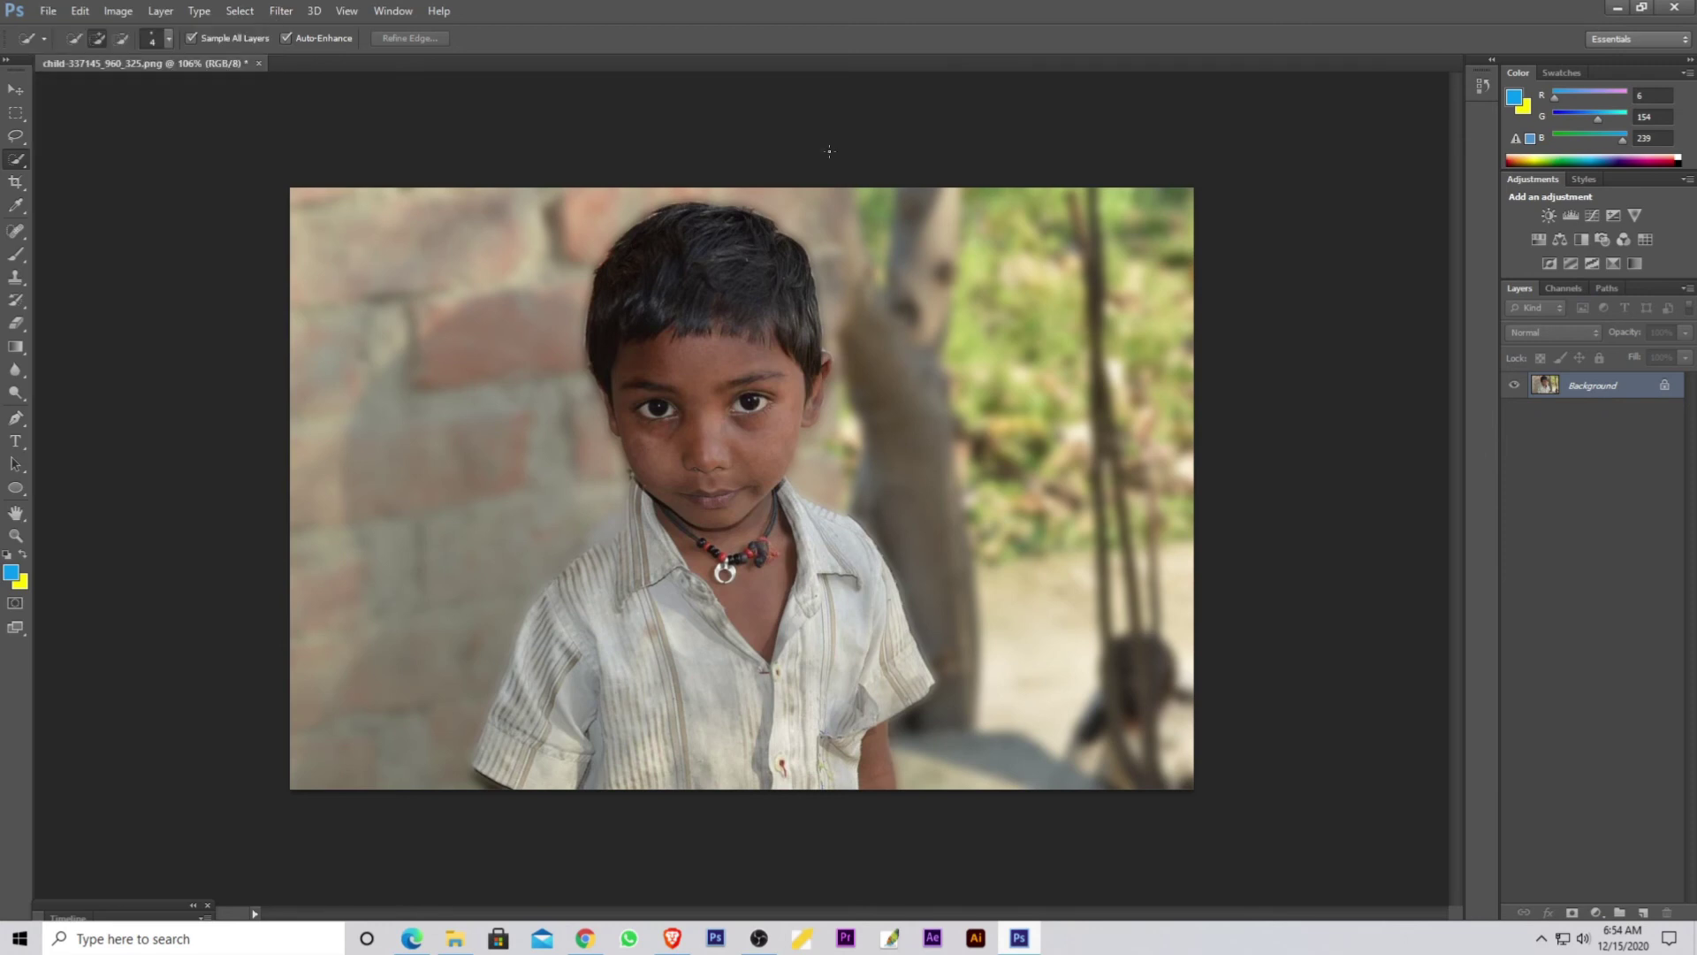